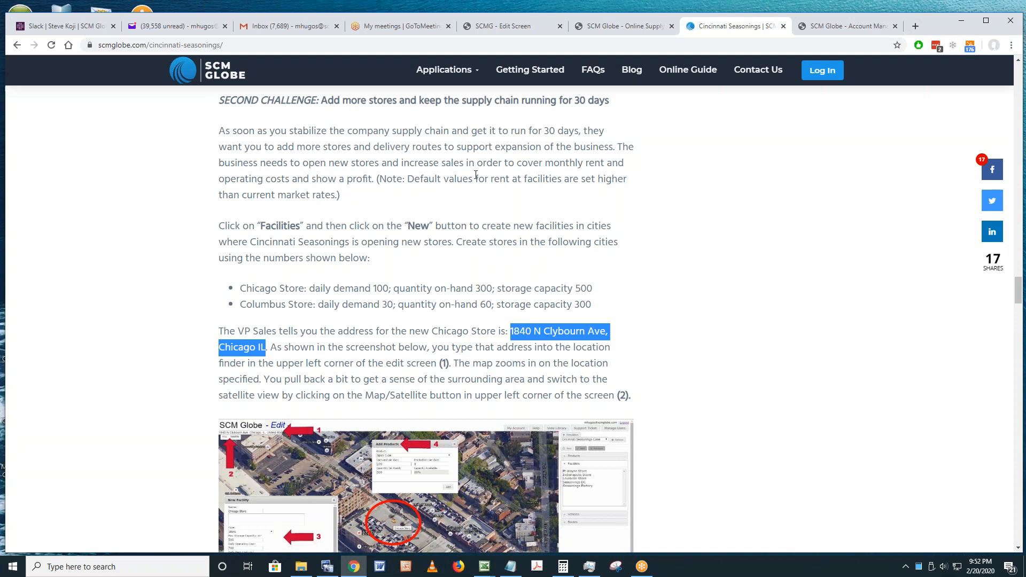
Switch to the supply chain edit screen and locate the new Chicago store's street address on the map.
left_click(518, 30)
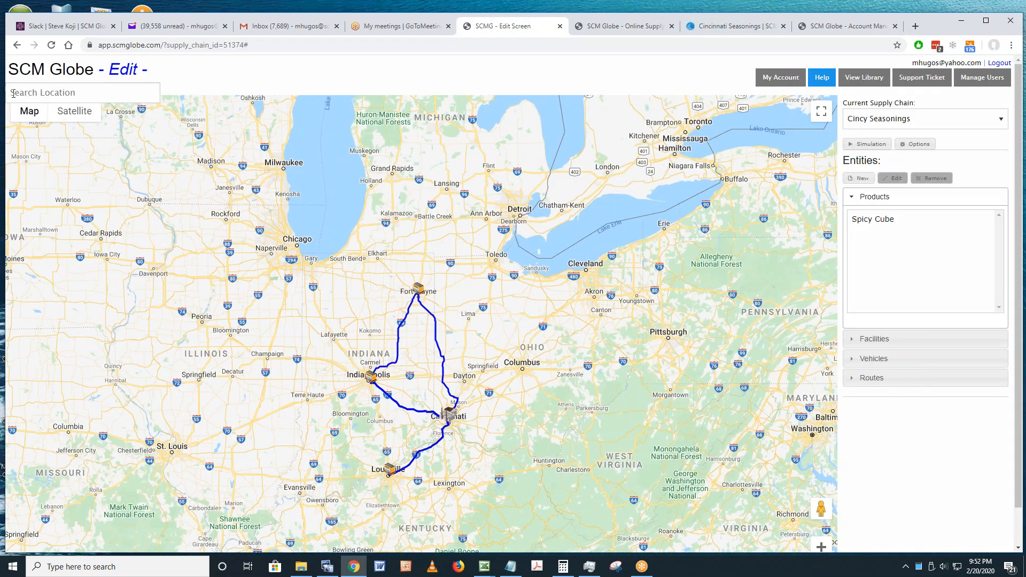
left_click(90, 94)
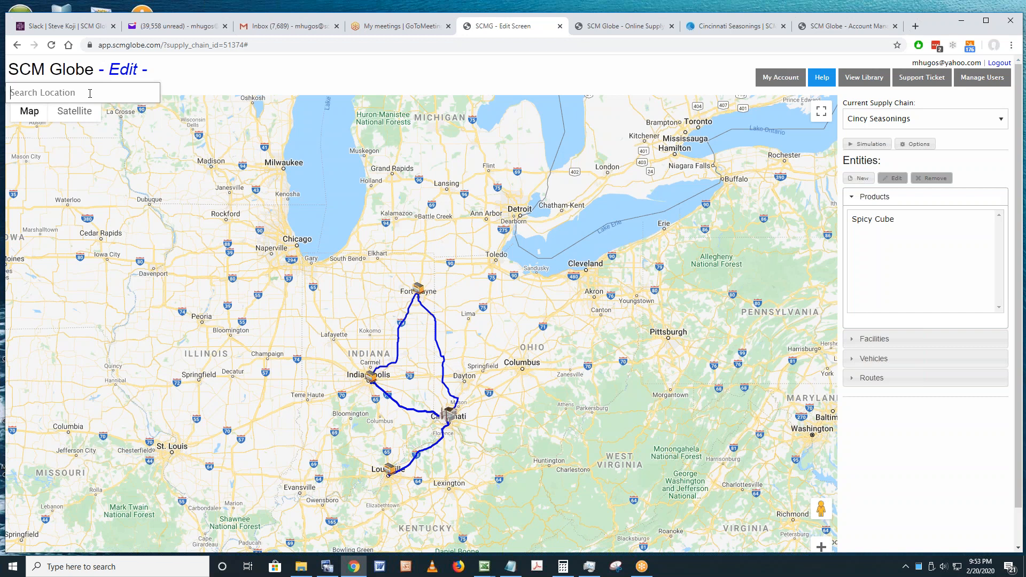
type("1840 N Clybourn Ave, Chicago IL")
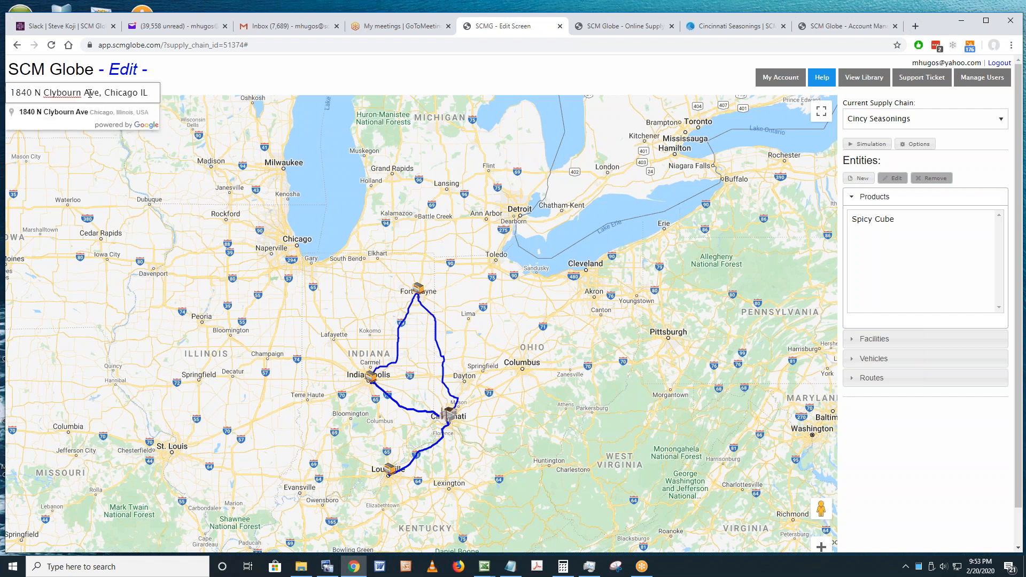
left_click(63, 114)
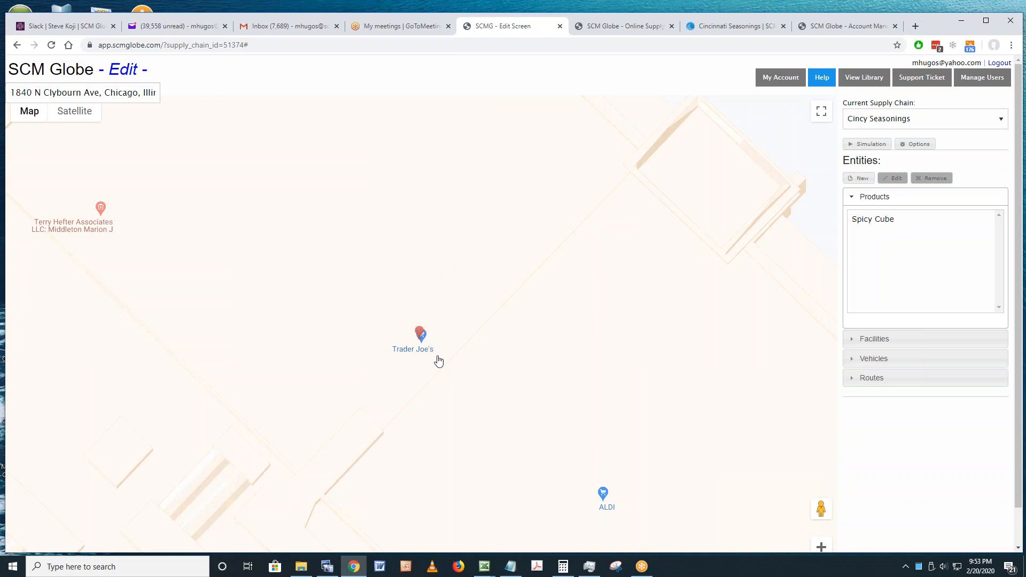
scroll(438, 362, "down", 2)
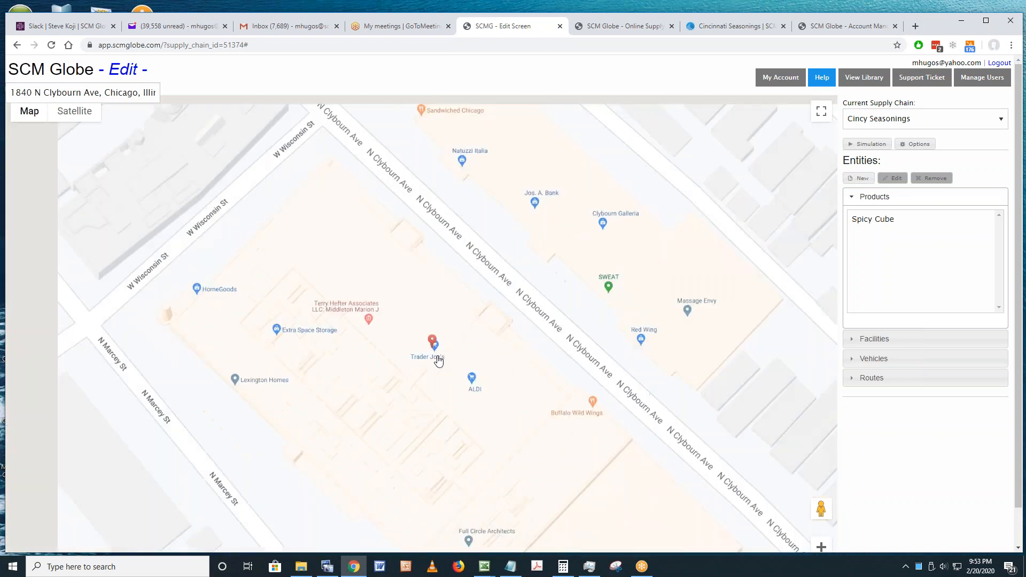
scroll(439, 361, "down", 1)
left_click_drag(417, 401, 415, 245)
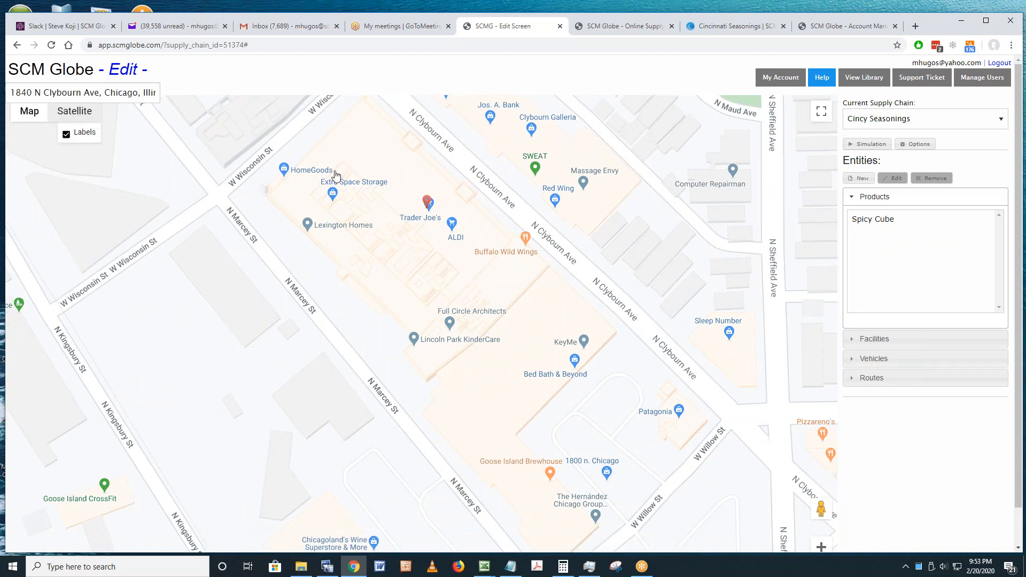
Show the map in satellite view and examine the neighbourhood around the Chicago store's address marker.
left_click(74, 113)
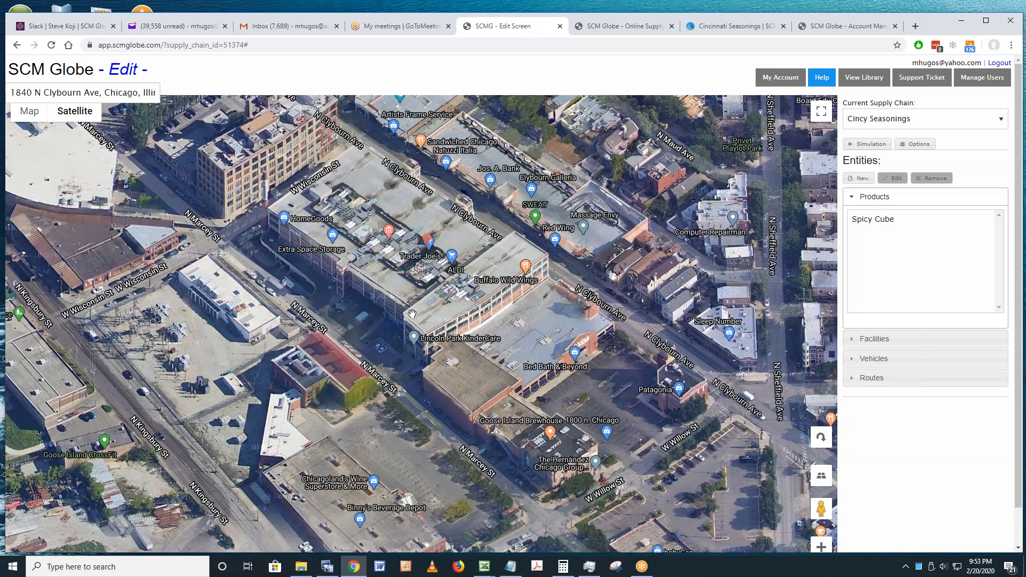
left_click_drag(468, 241, 390, 303)
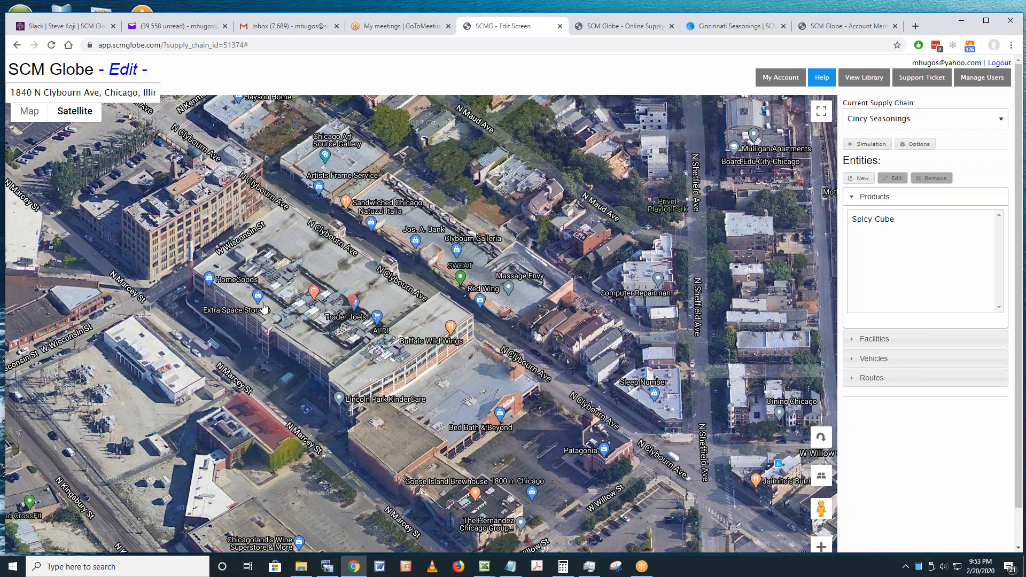
left_click_drag(397, 302, 314, 393)
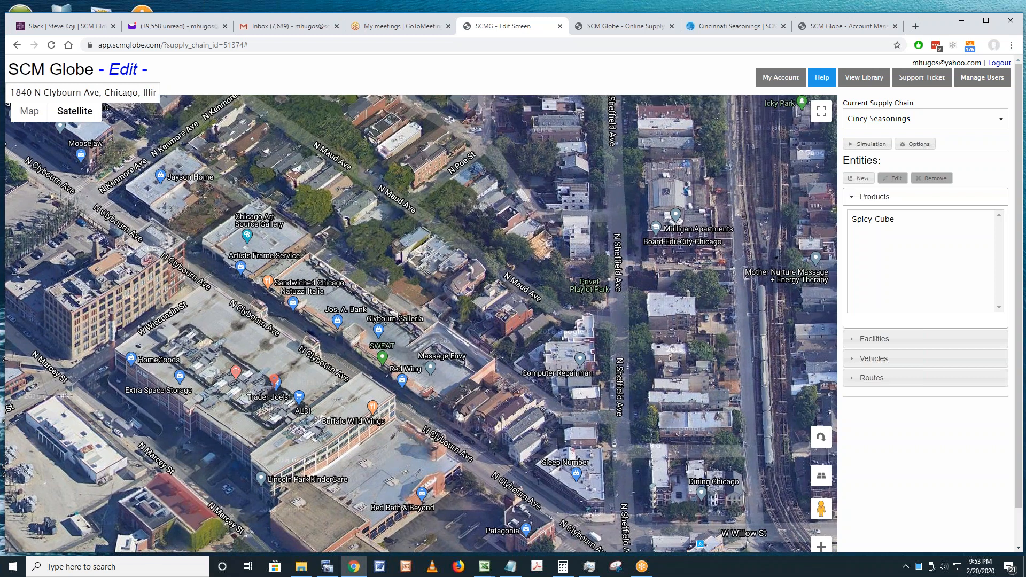
scroll(324, 300, "down", 1)
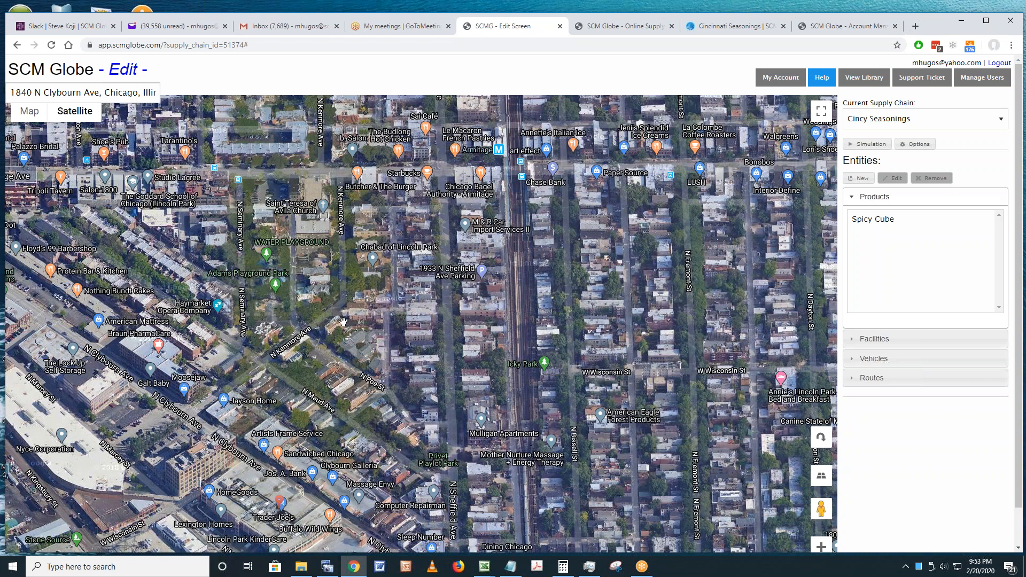
left_click_drag(416, 247, 501, 88)
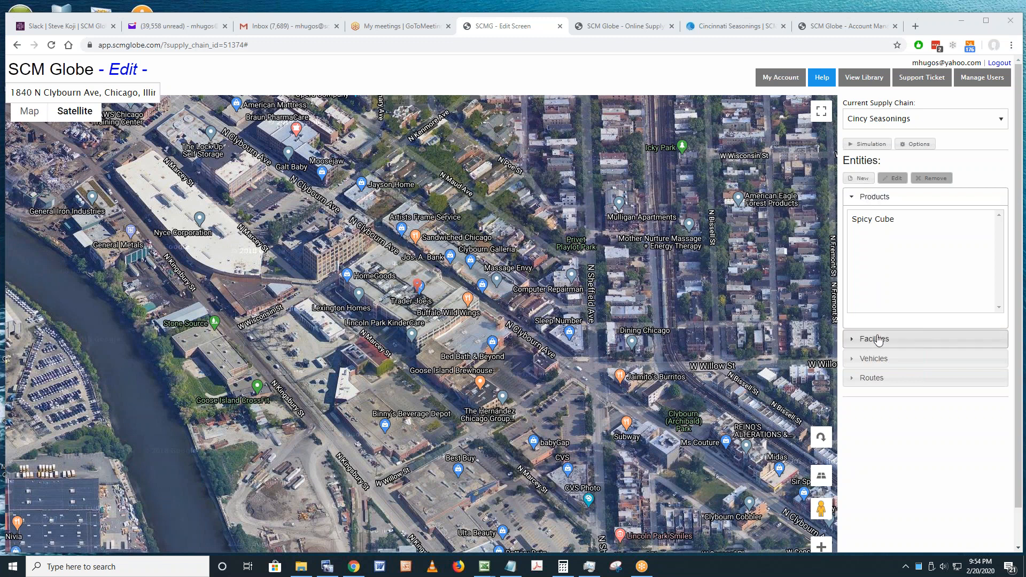
Start a new facility named Chicago Store and set its type to store.
left_click(881, 340)
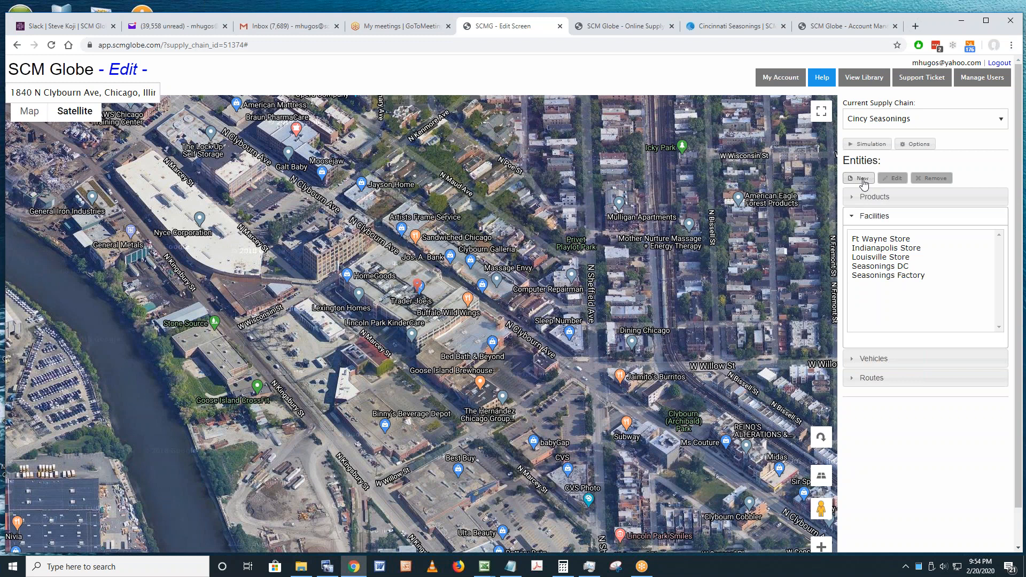
left_click(862, 178)
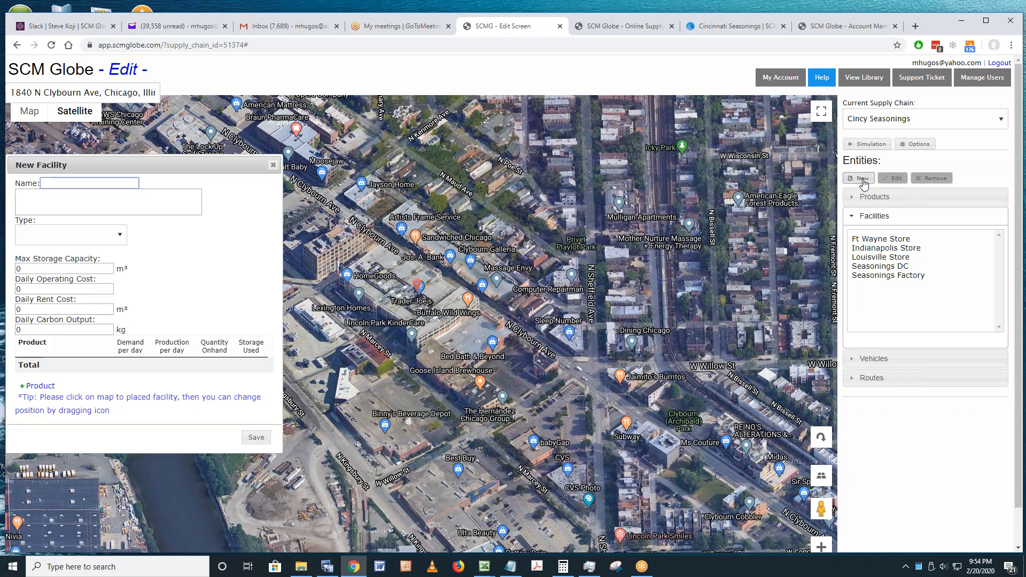
type("Chicago Store")
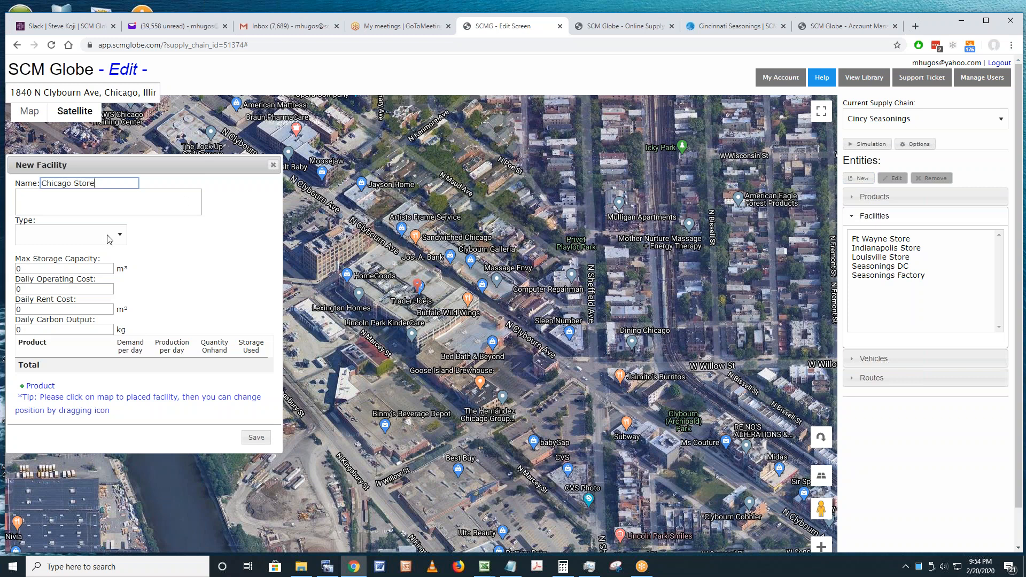
left_click(109, 237)
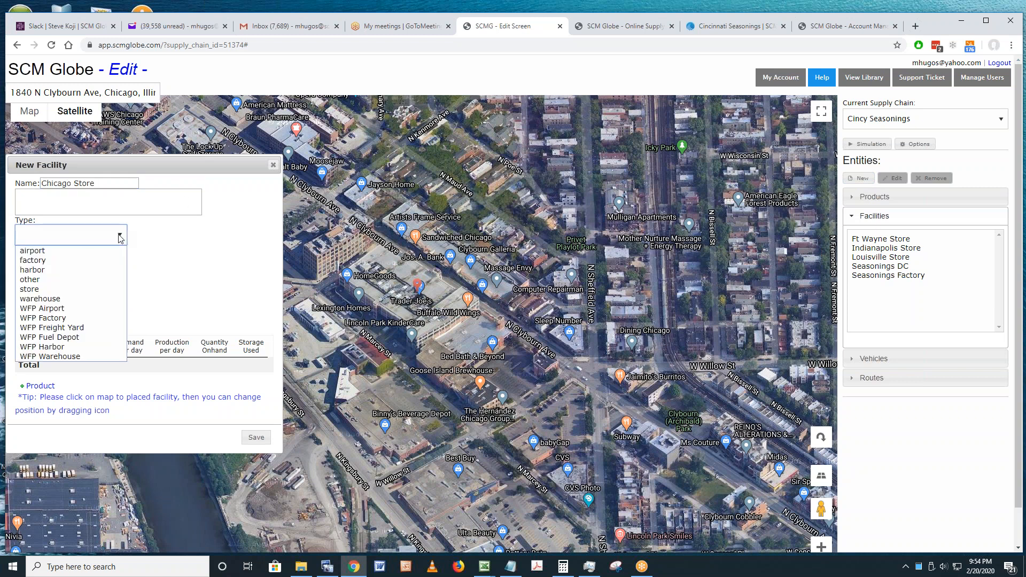
left_click(43, 289)
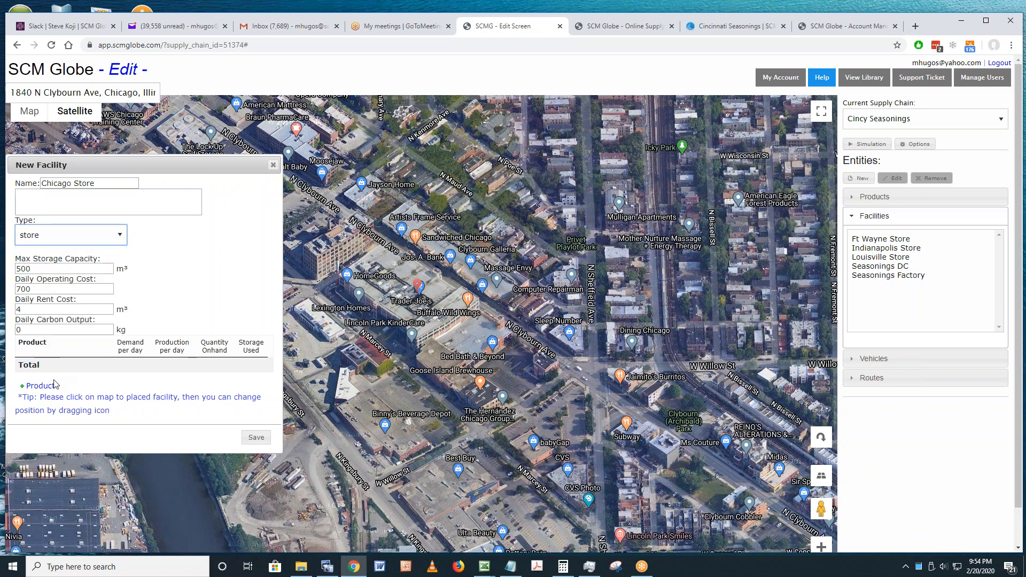
Begin adding a product to the Chicago Store and choose Spicy Cube.
left_click(41, 387)
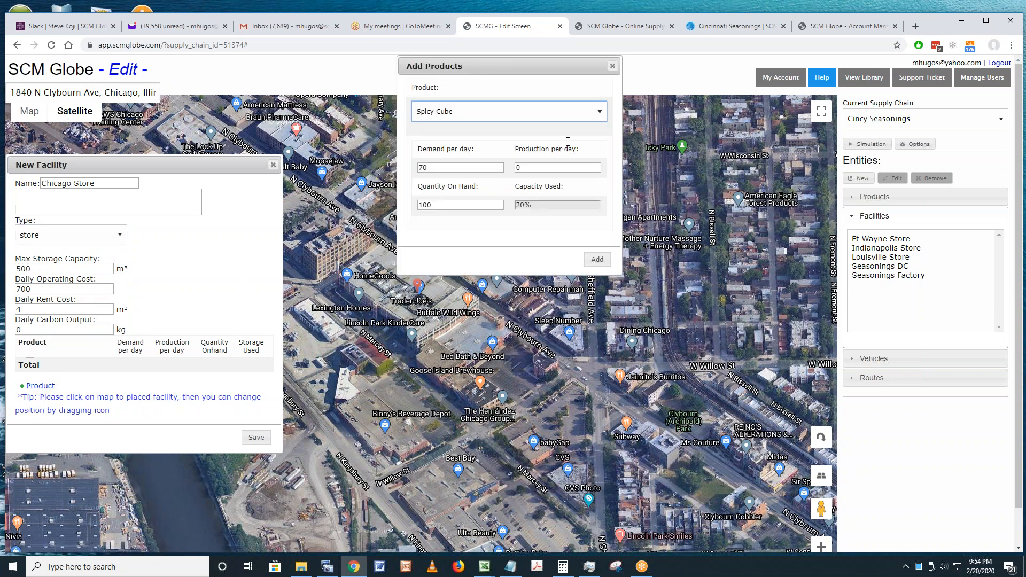
left_click_drag(490, 67, 425, 70)
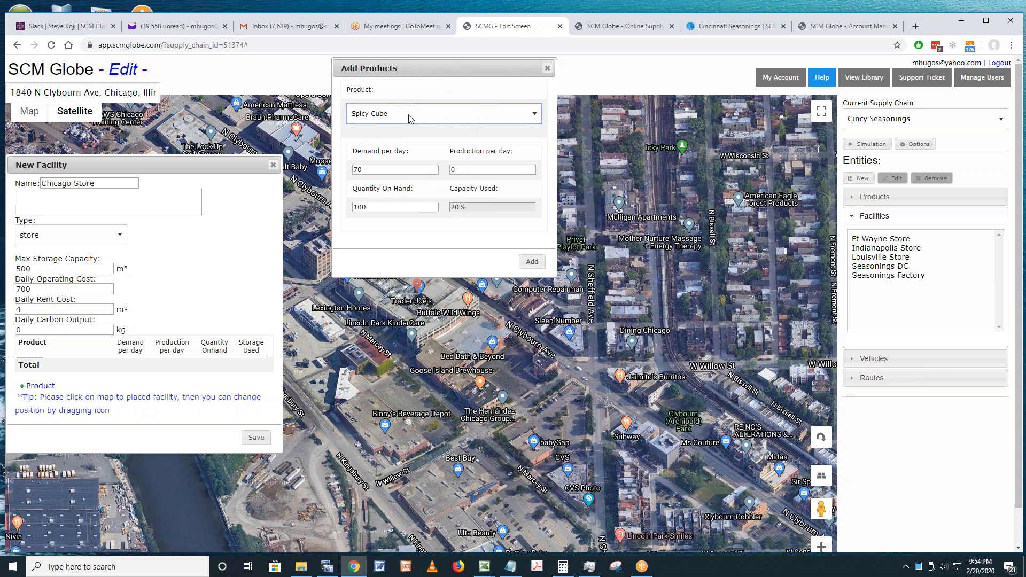
left_click(536, 115)
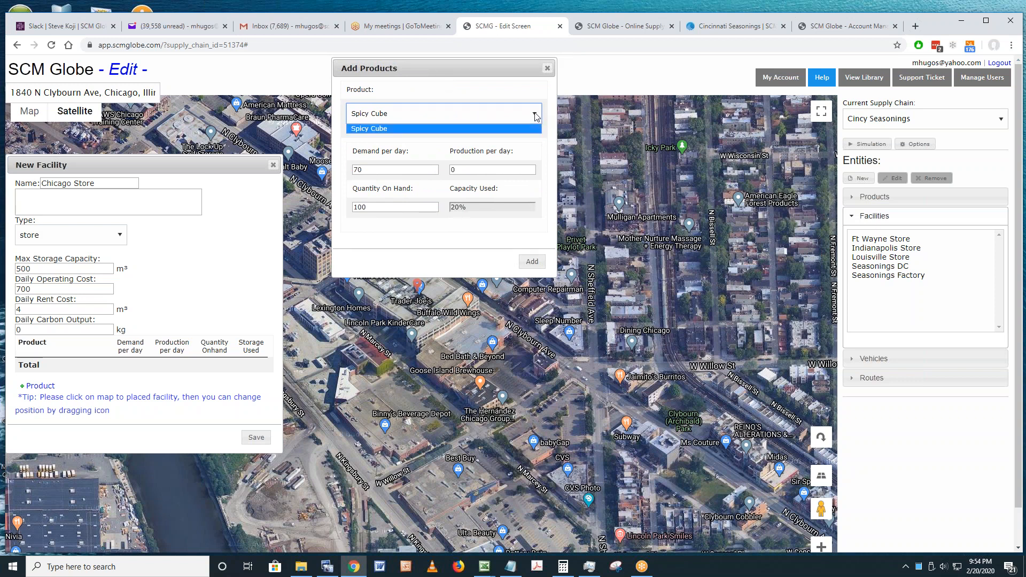
left_click(413, 121)
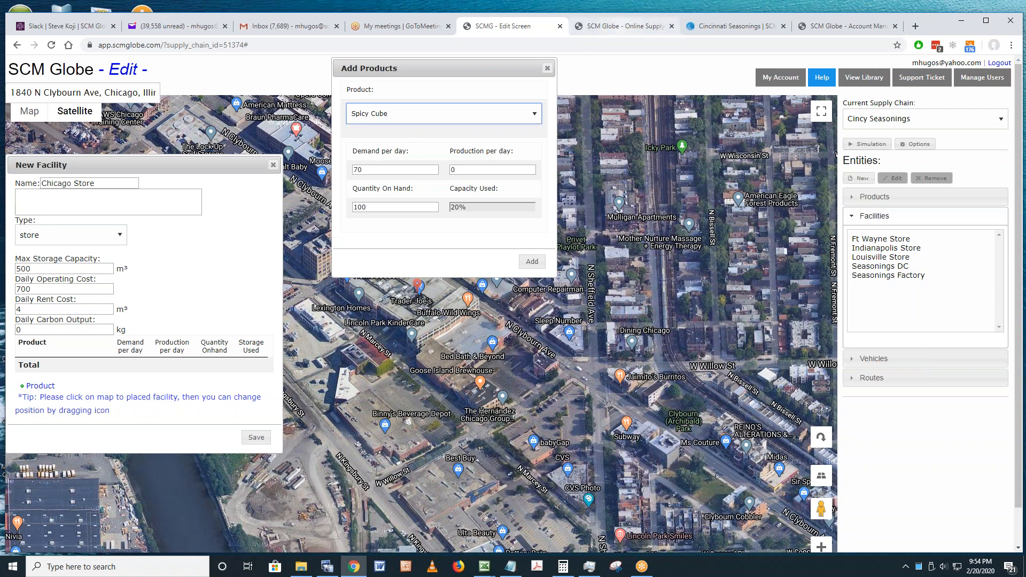
Check the challenge text for the Chicago figures, then add Spicy Cube with a demand per day of 100 and a quantity on hand of 300.
left_click(729, 25)
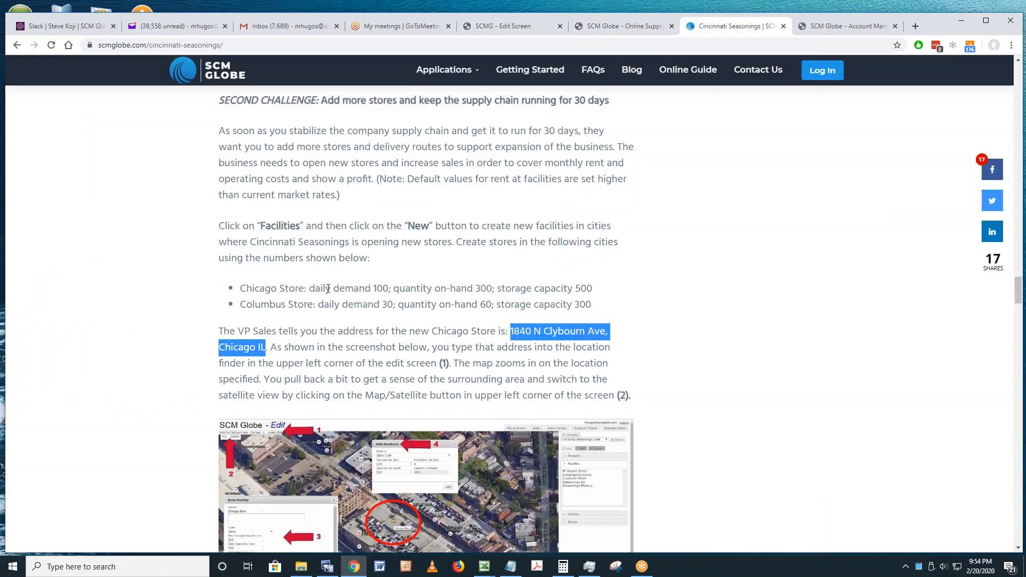
left_click_drag(319, 288, 492, 288)
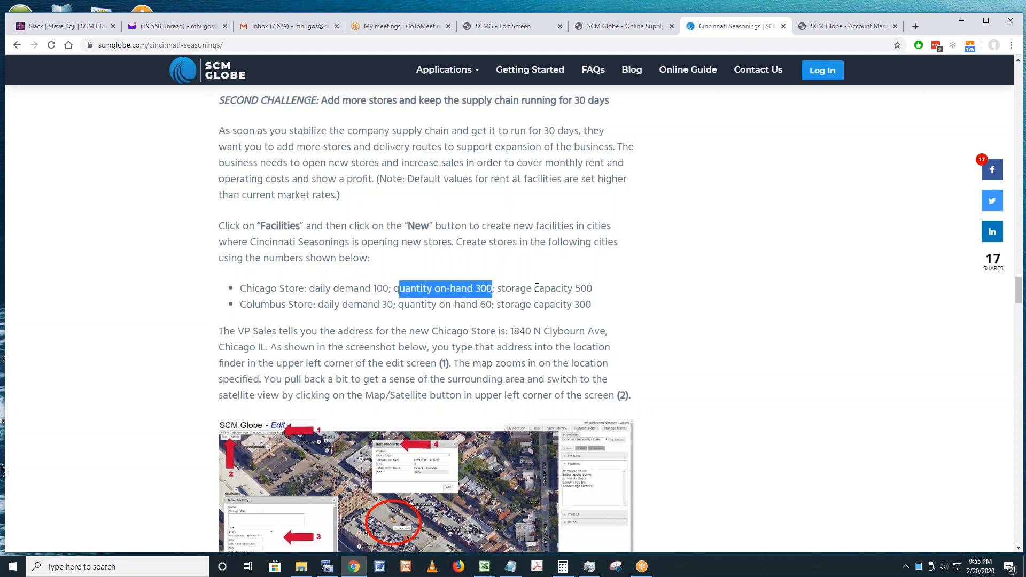
left_click_drag(534, 288, 603, 289)
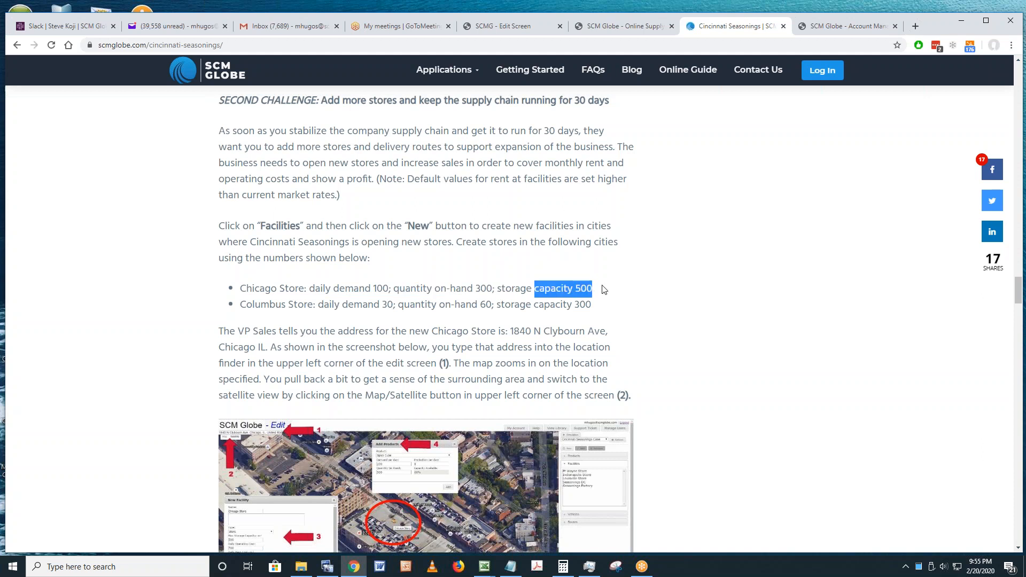
left_click(513, 25)
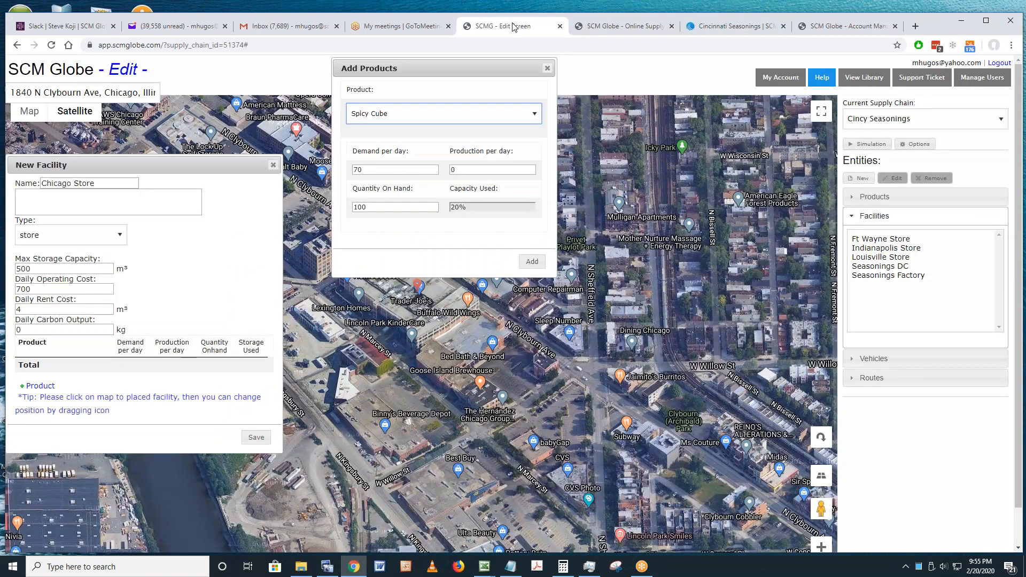
double_click(378, 168)
type("100")
double_click(376, 207)
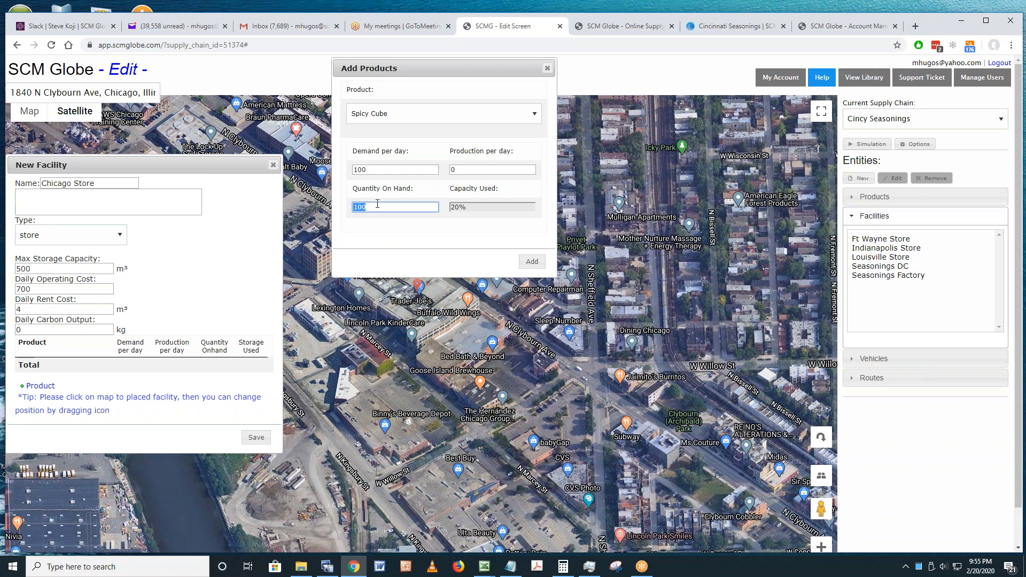
type("300")
left_click(530, 265)
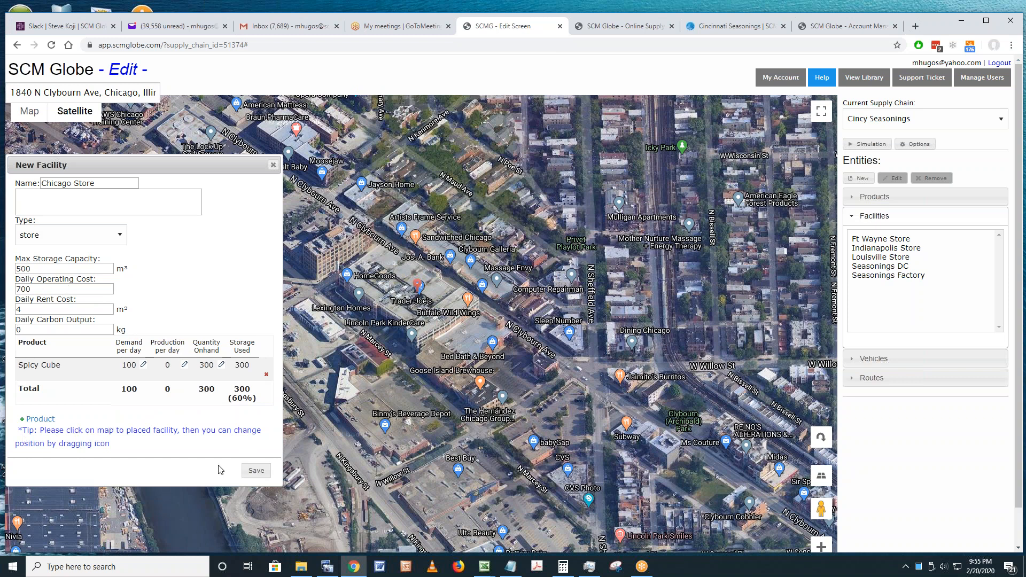
Place the Chicago Store on the map just above the address marker and save the facility.
left_click(256, 470)
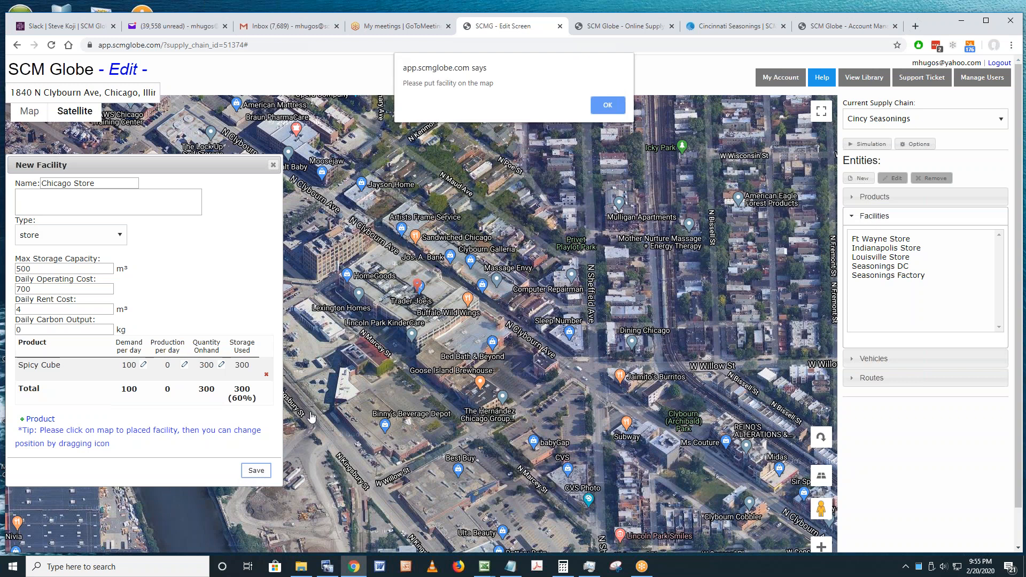
left_click(608, 105)
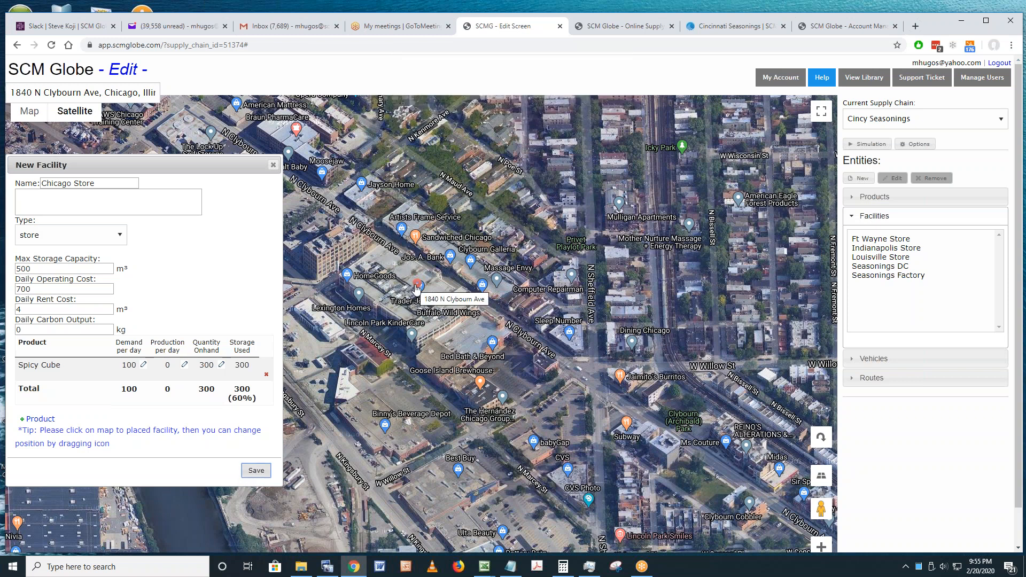
left_click(410, 273)
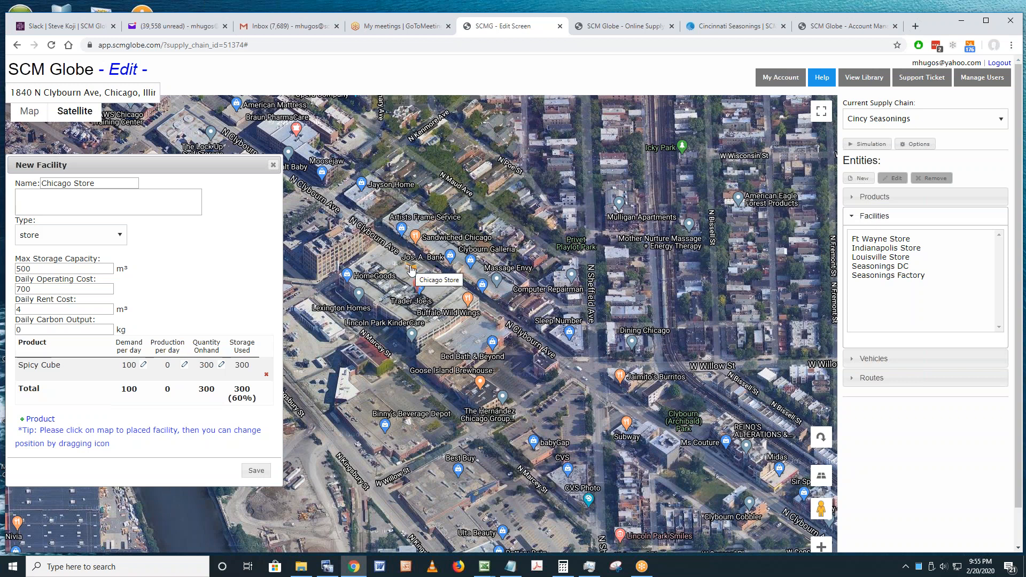
left_click(255, 470)
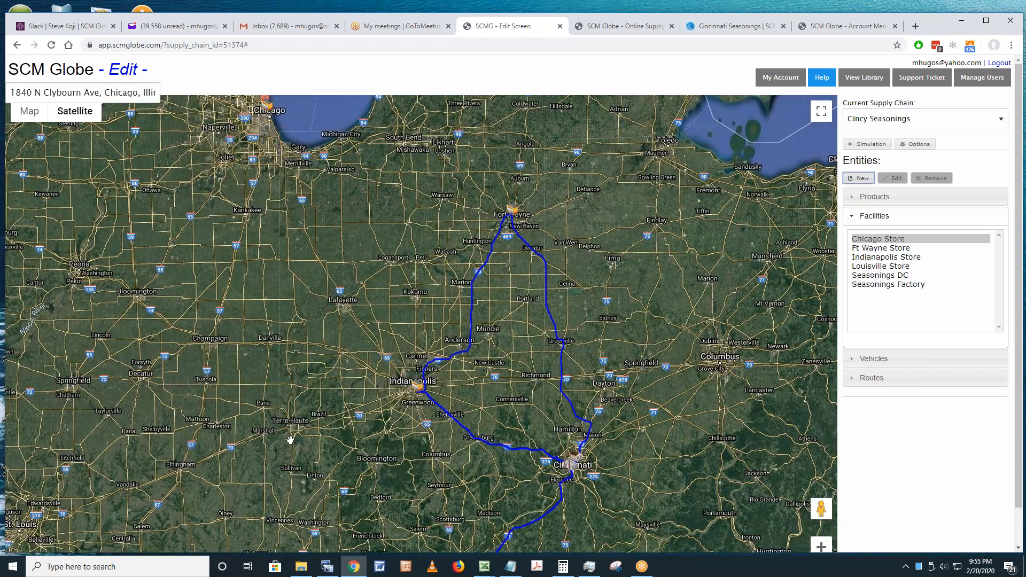
Return the map to the standard road view and examine the Chicago Store's position relative to the existing delivery routes.
left_click(35, 118)
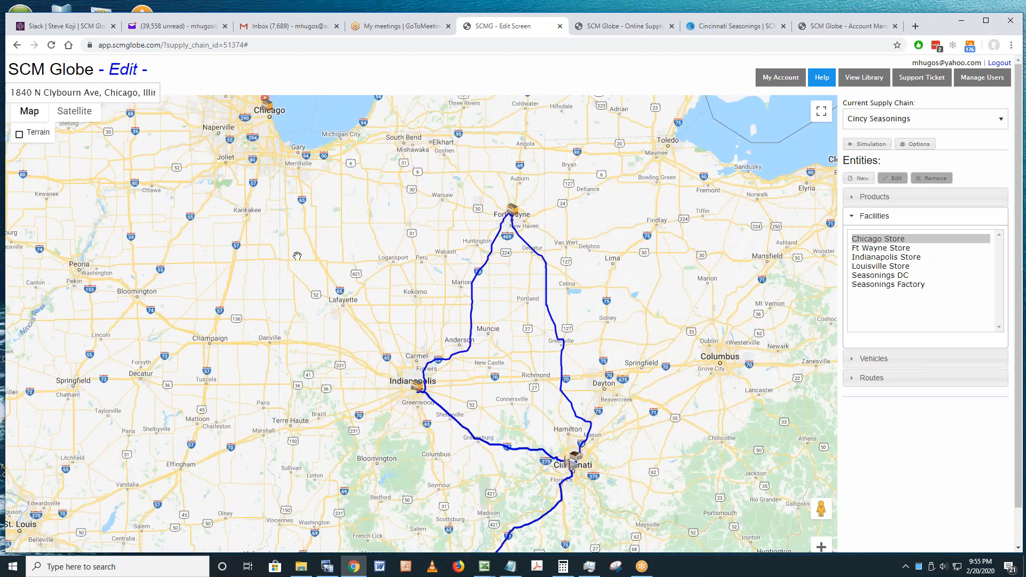
left_click_drag(297, 256, 274, 287)
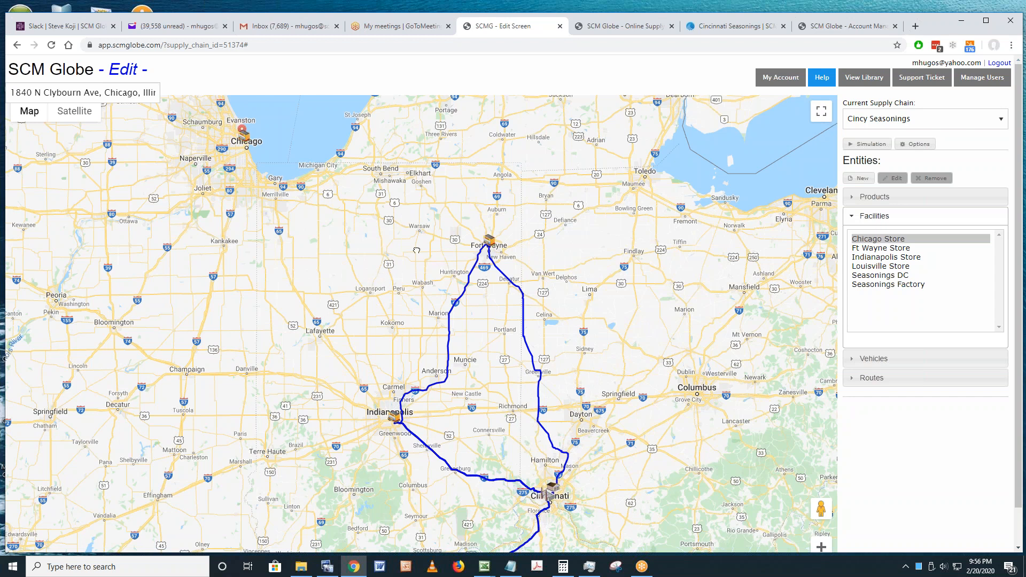
left_click_drag(416, 250, 462, 210)
mouse_move(429, 285)
left_mouse_down()
mouse_move(412, 270)
mouse_move(397, 274)
left_mouse_up()
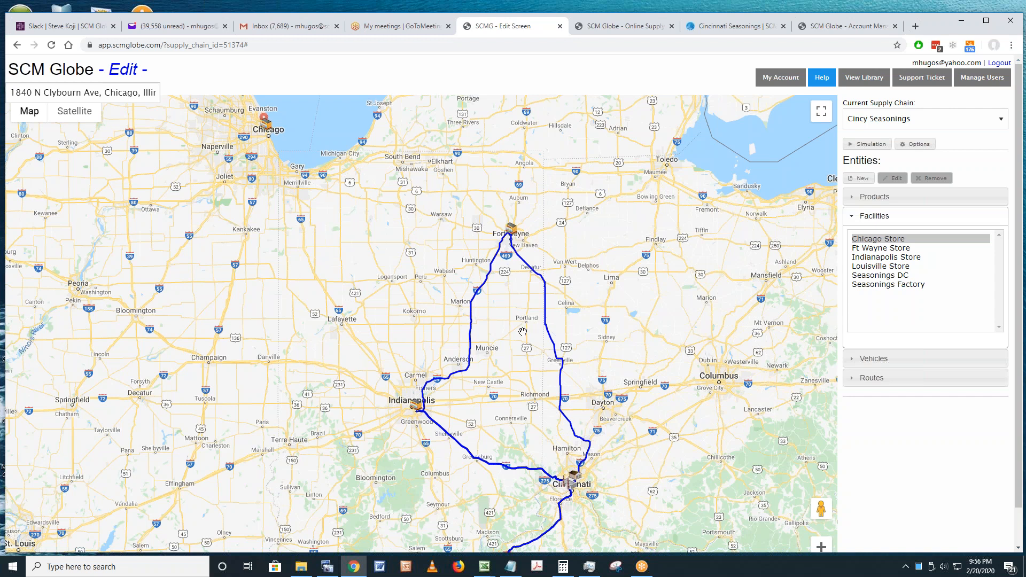
Add a new vehicle starting at the Seasonings DC facility and name it Chicago Truck.
left_click(882, 276)
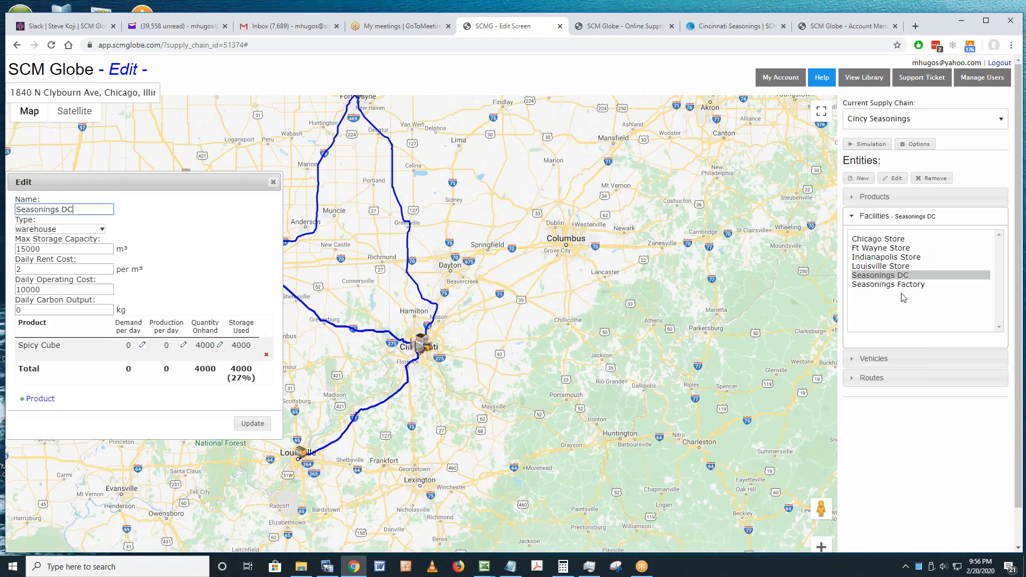
left_click(874, 360)
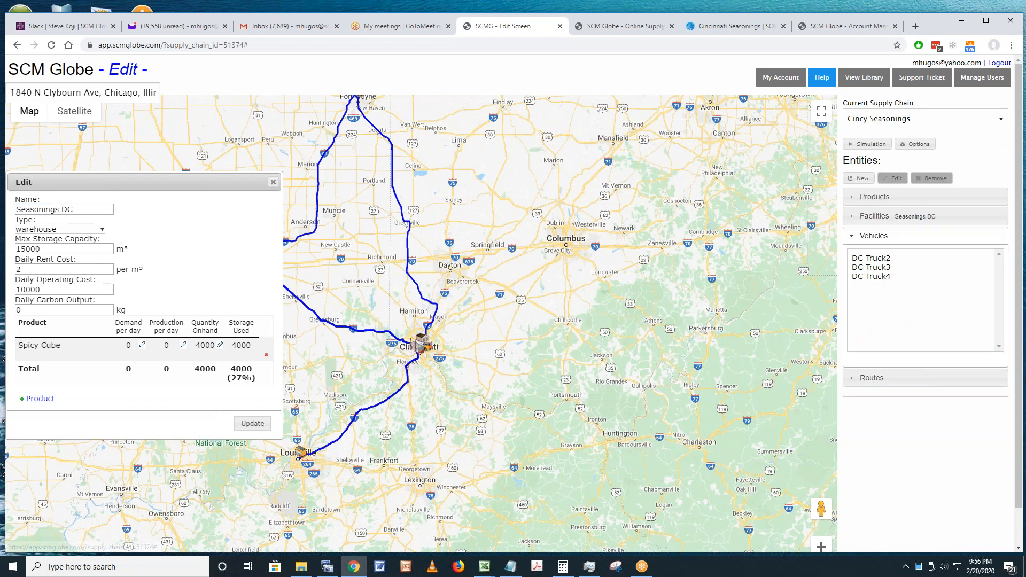
left_click(858, 179)
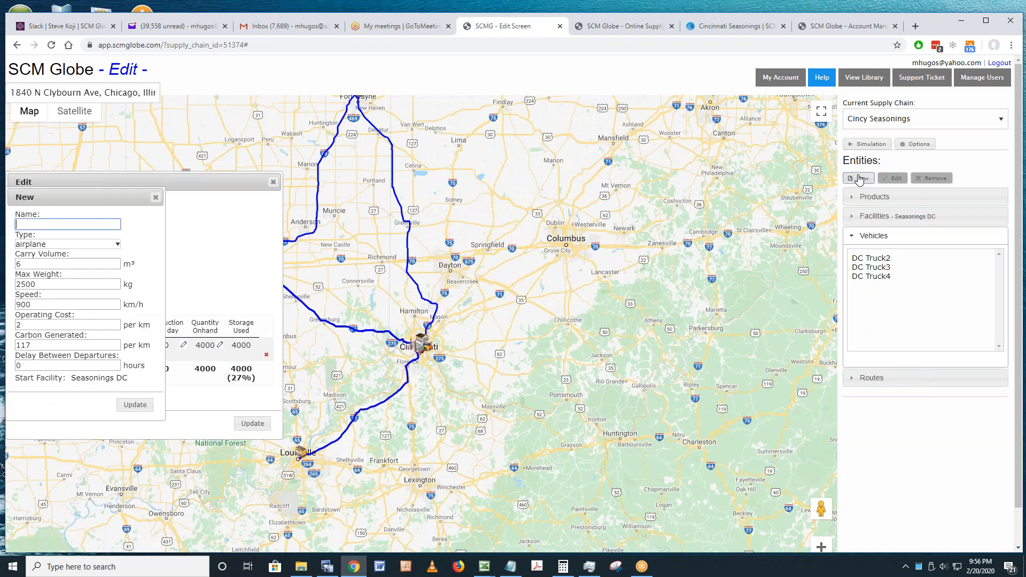
type("Chicago Truck")
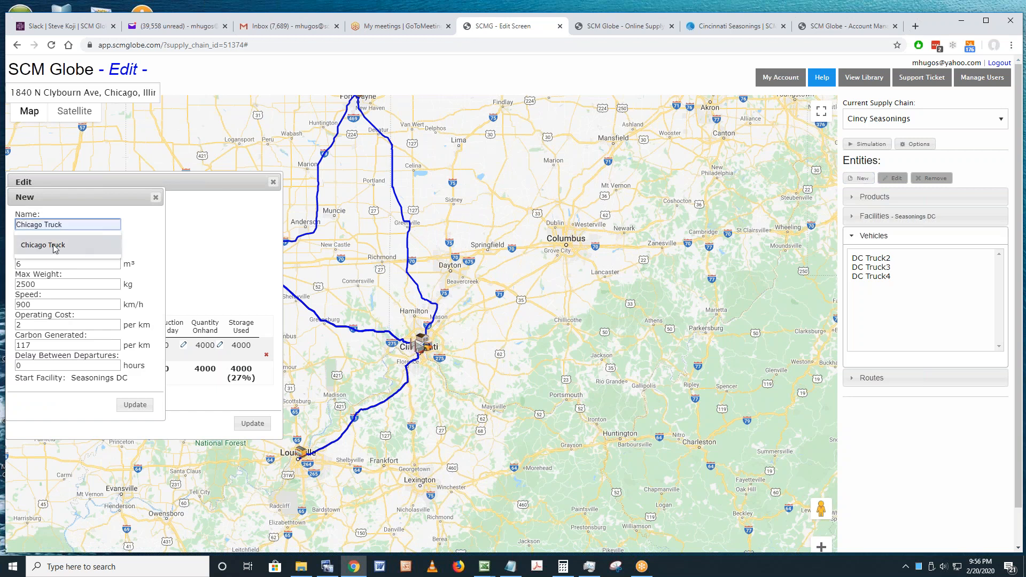
left_click(54, 247)
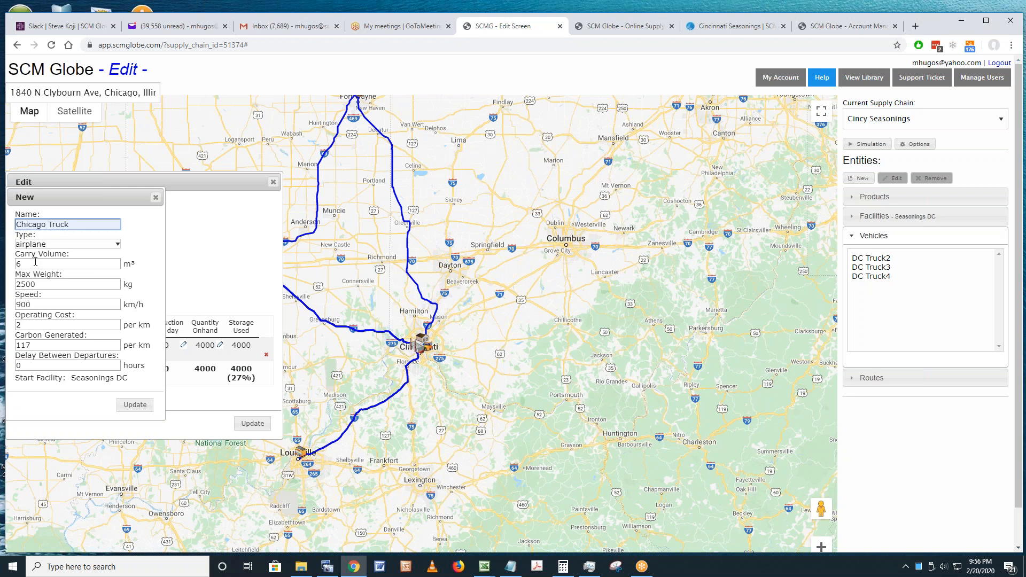
Set the Chicago Truck's vehicle type to Truck/Large.
left_click(118, 245)
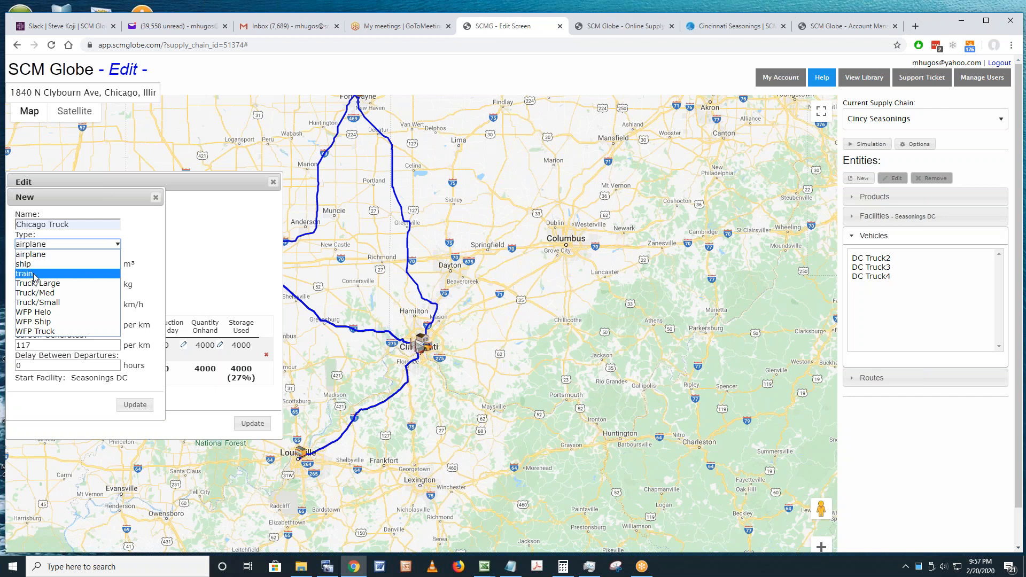
left_click(58, 256)
left_click(31, 264)
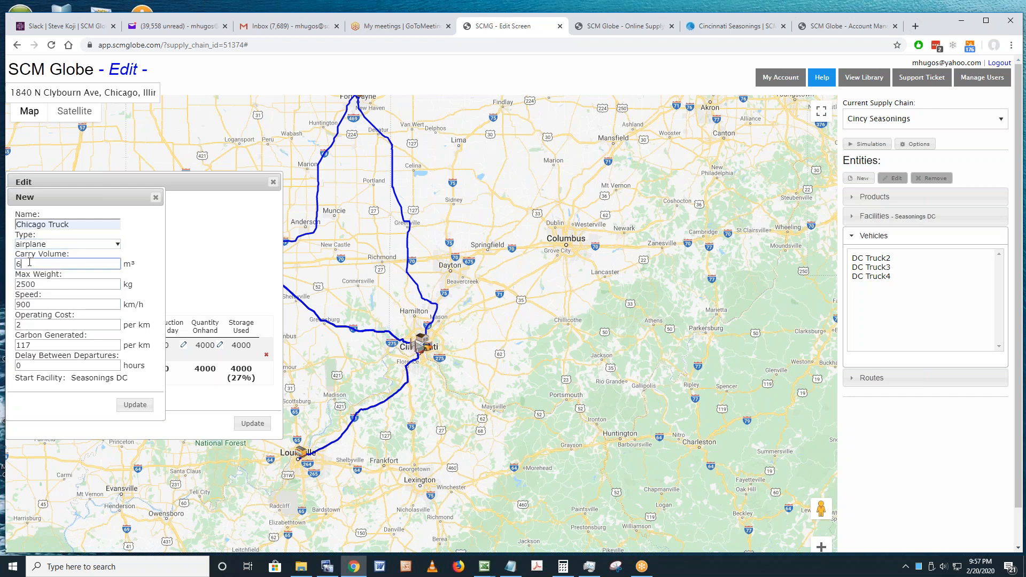
left_click(118, 245)
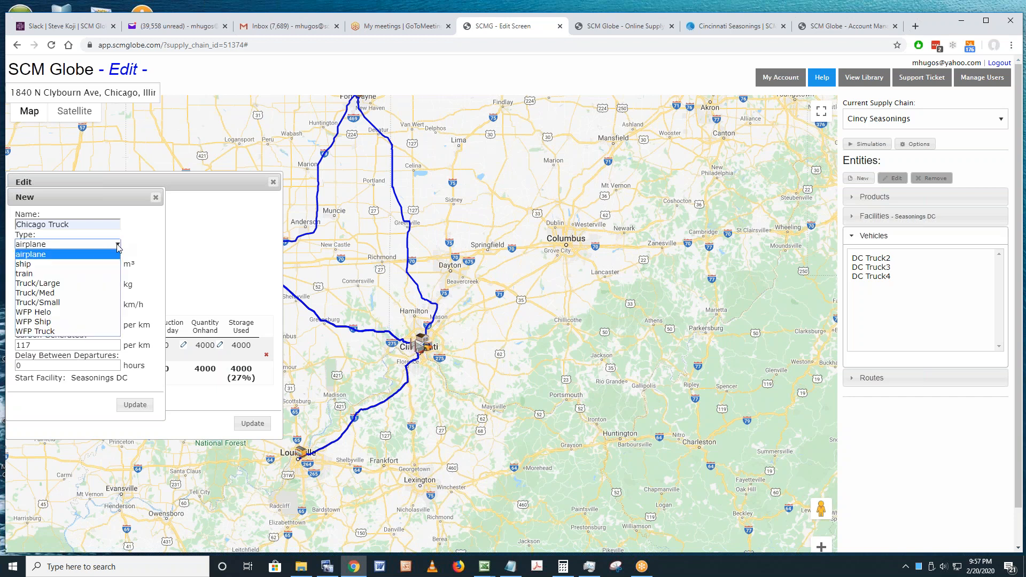
left_click(52, 284)
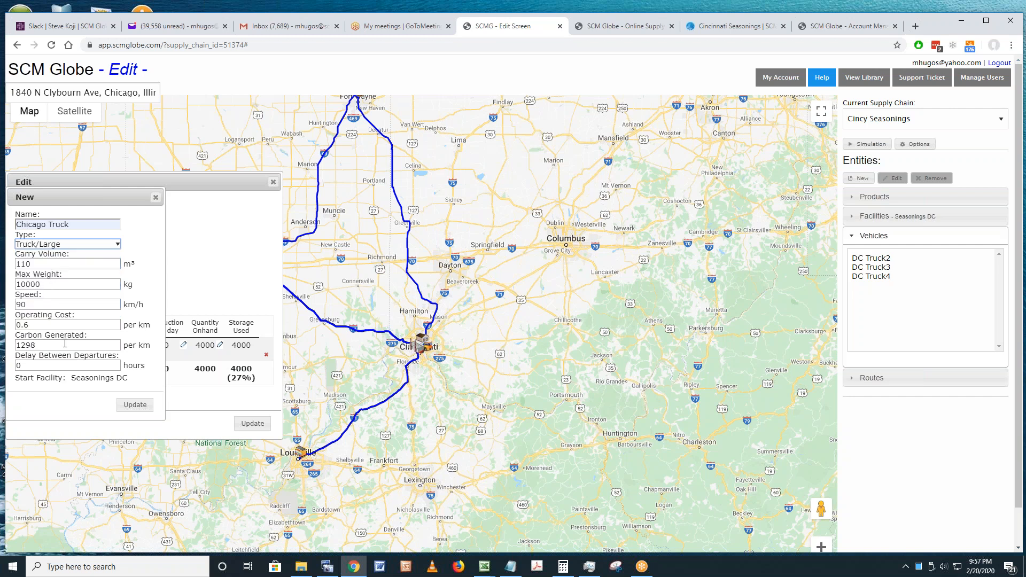
Set the Chicago Truck's delay between departures to 24 hours and save the vehicle.
double_click(35, 365)
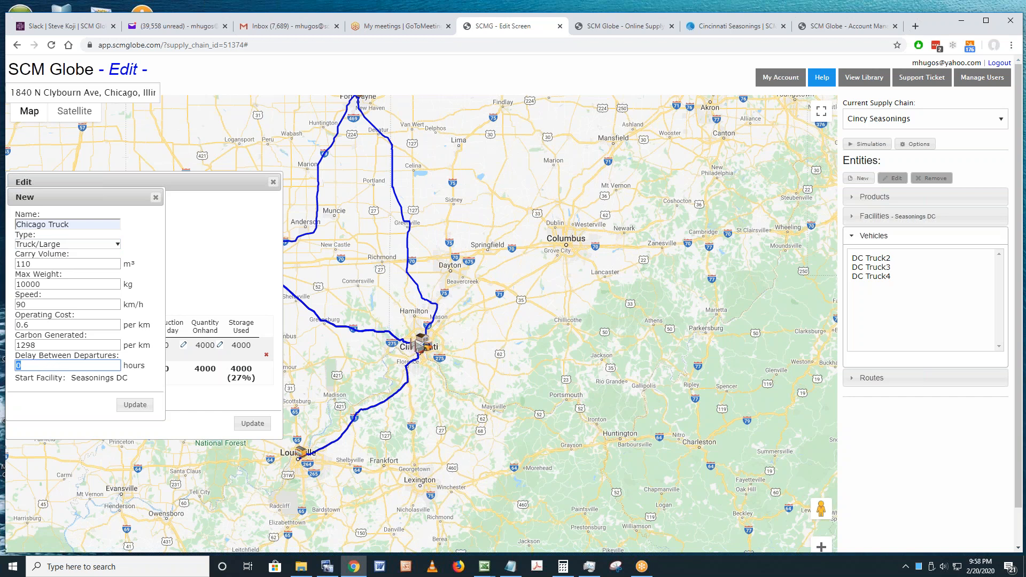
left_click(45, 367)
type("24")
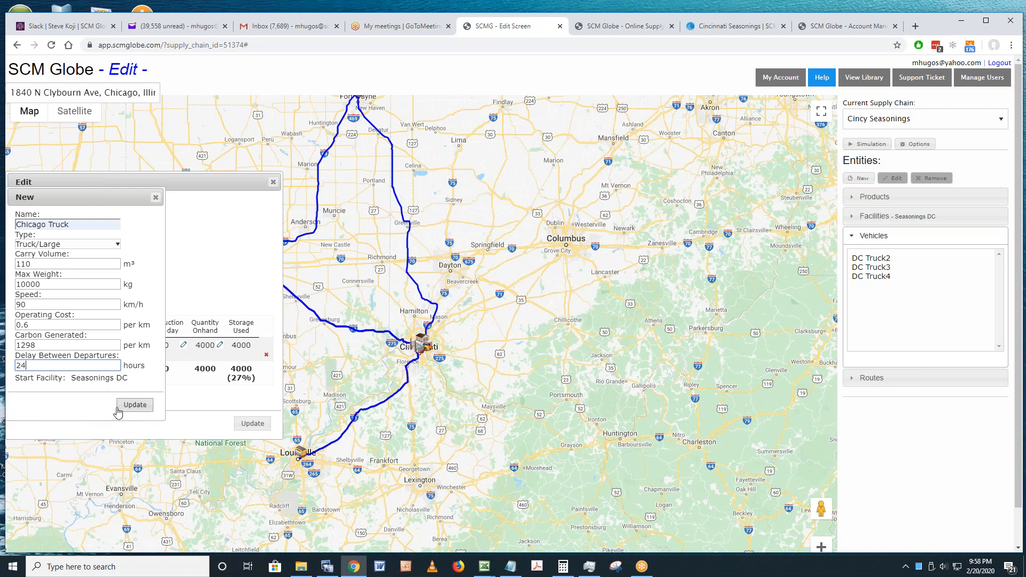
left_click(137, 406)
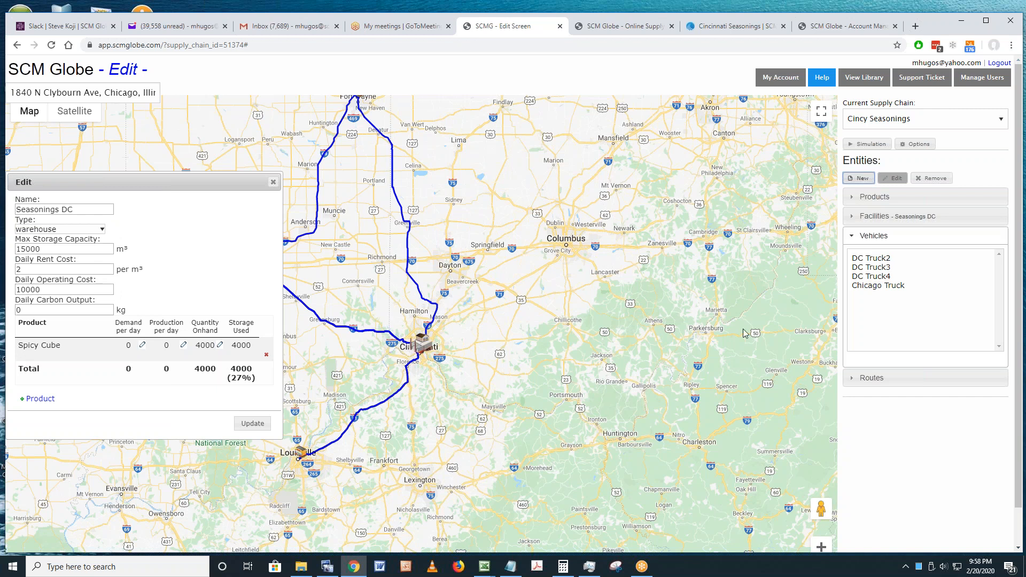
Create a new route for the Chicago Truck and name it DC - Chicago.
left_click(860, 287)
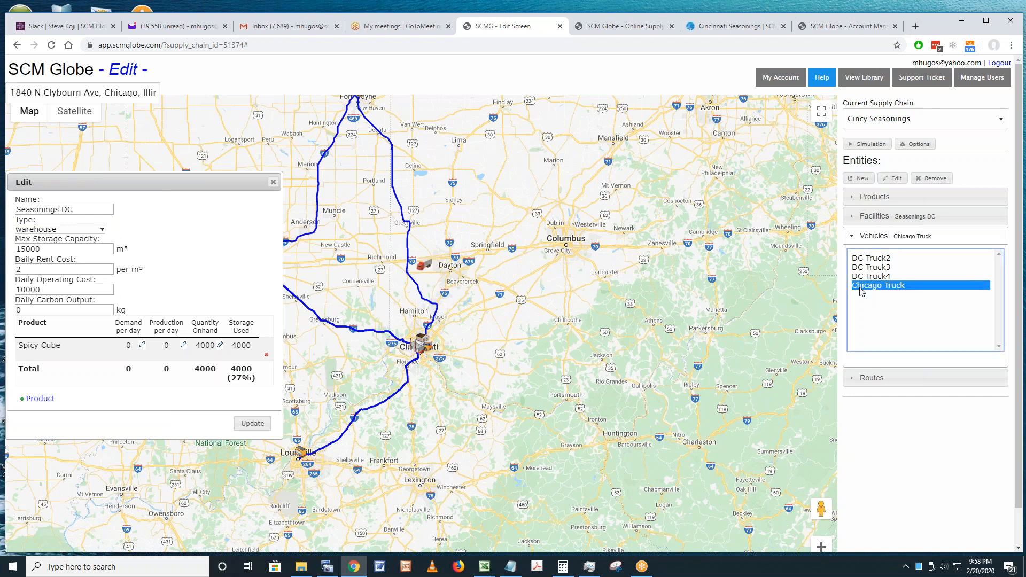
left_click(880, 378)
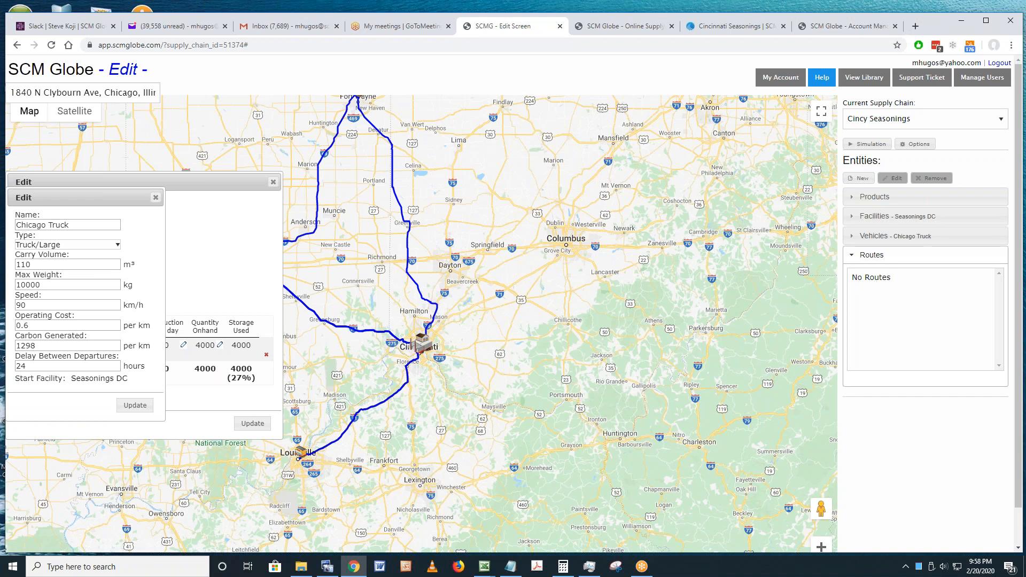
left_click(870, 180)
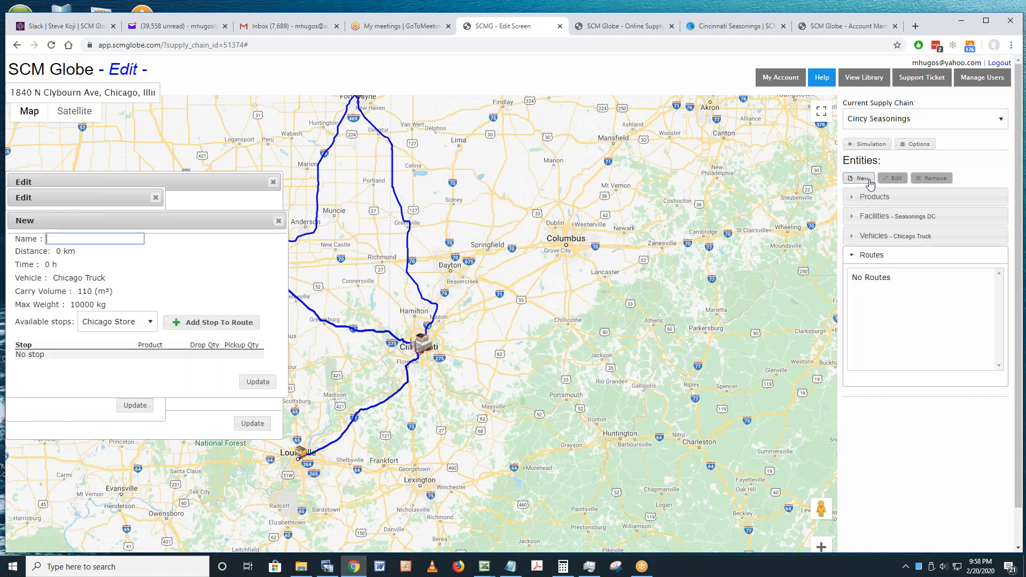
type("DC")
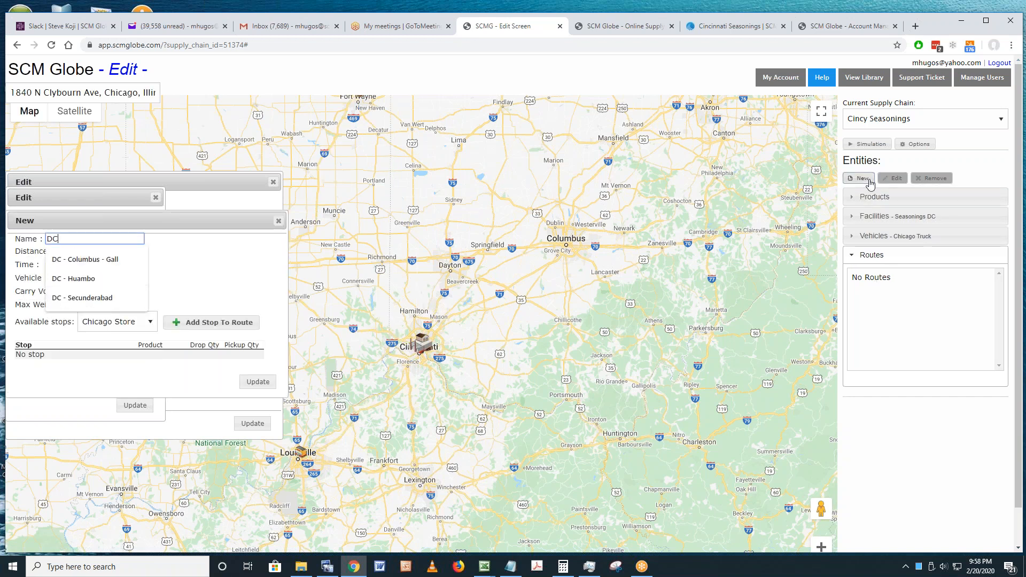
type(" - Chi9")
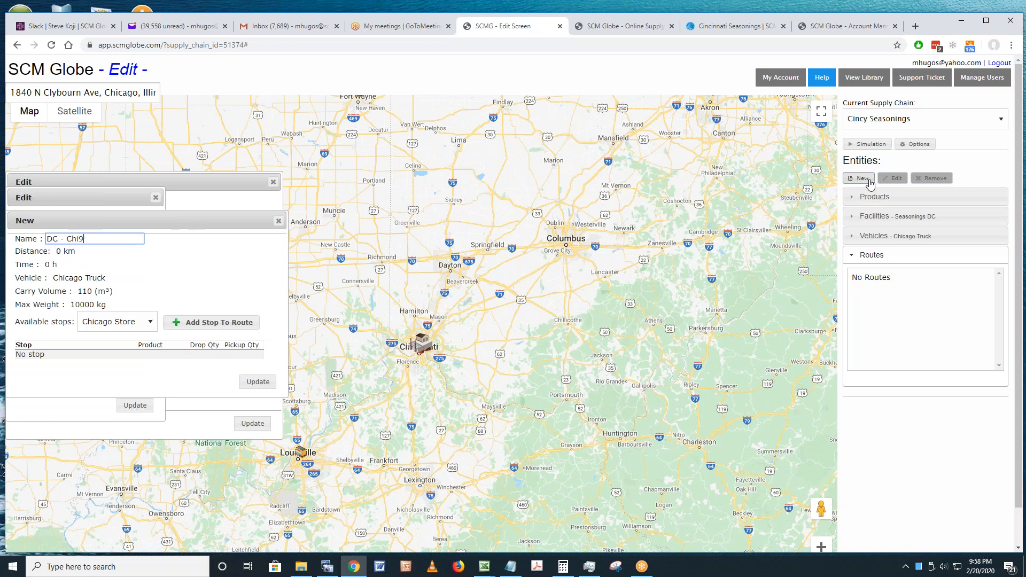
key("BackSpace")
type("cago")
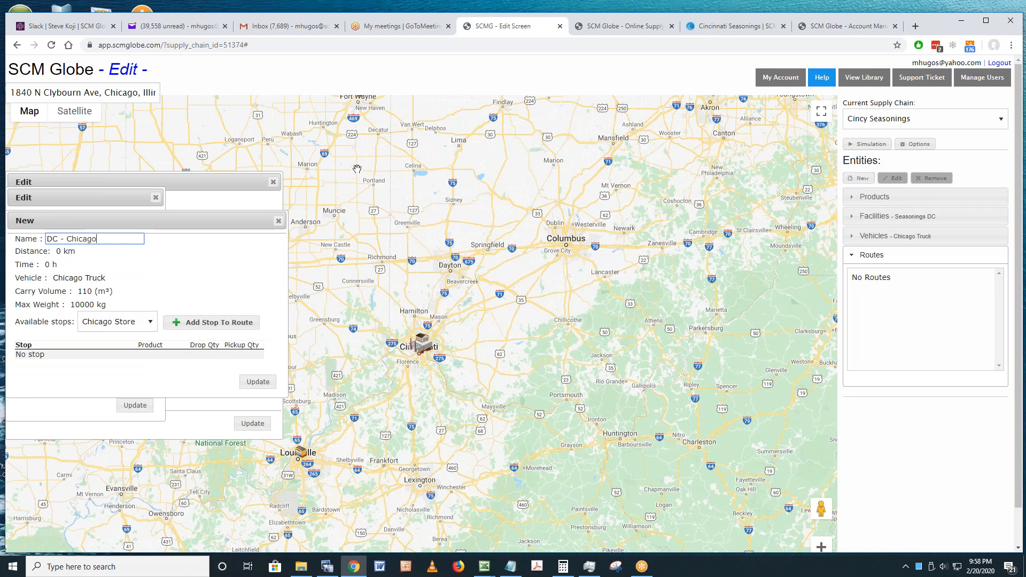
Add the Chicago Store as a stop on the DC - Chicago route.
left_click(150, 322)
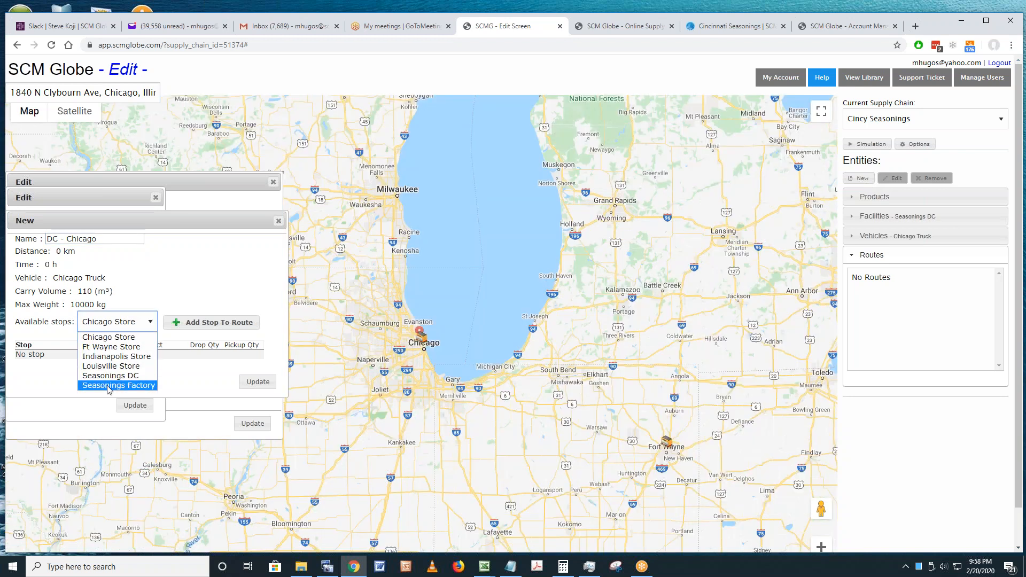
left_click(110, 338)
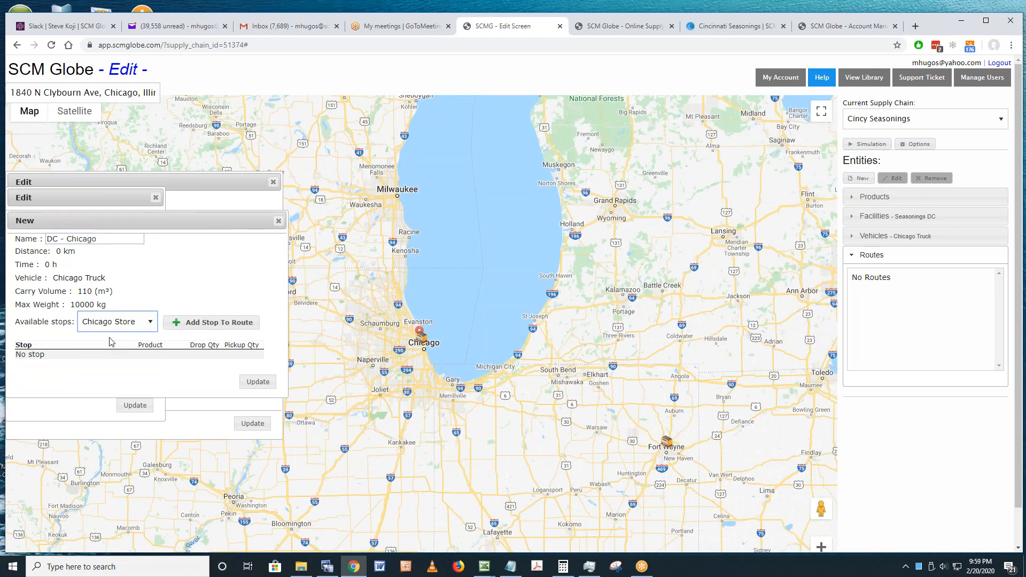
left_click(183, 327)
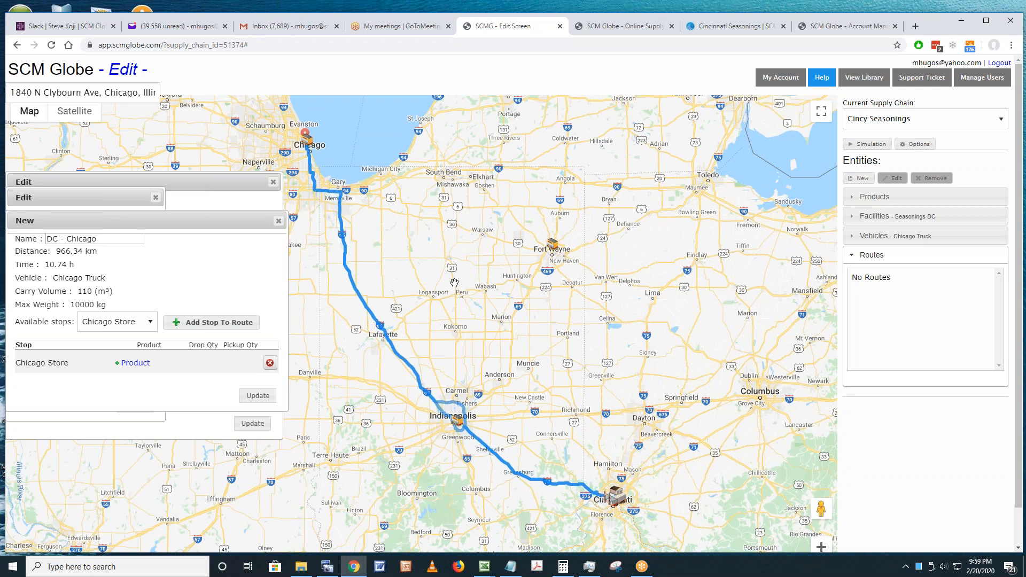
Add Spicy Cube to the Chicago Store stop with a delivery quantity of 100, and save the route.
left_click(136, 363)
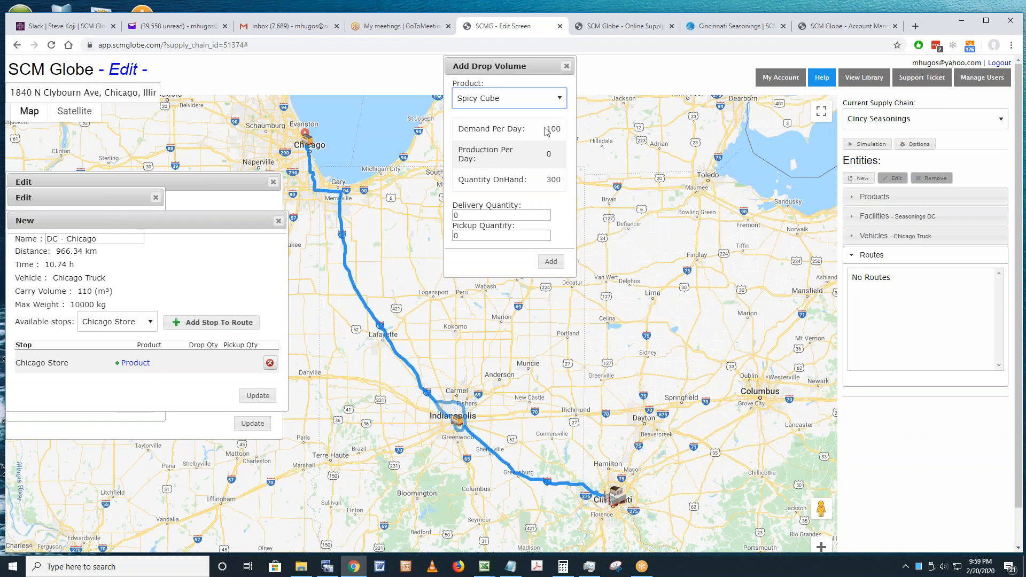
left_click(476, 214)
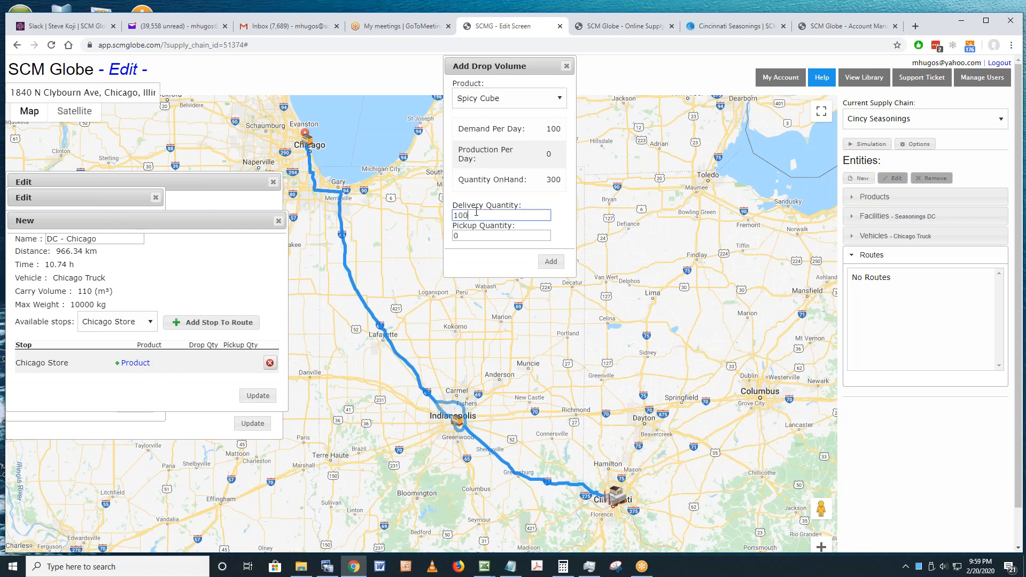
left_click(551, 261)
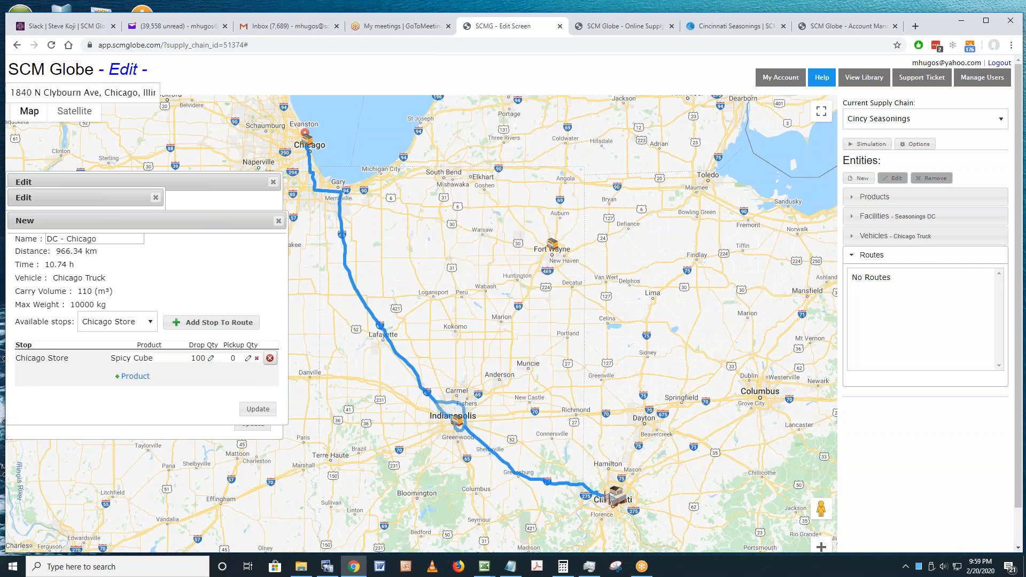
left_click(258, 409)
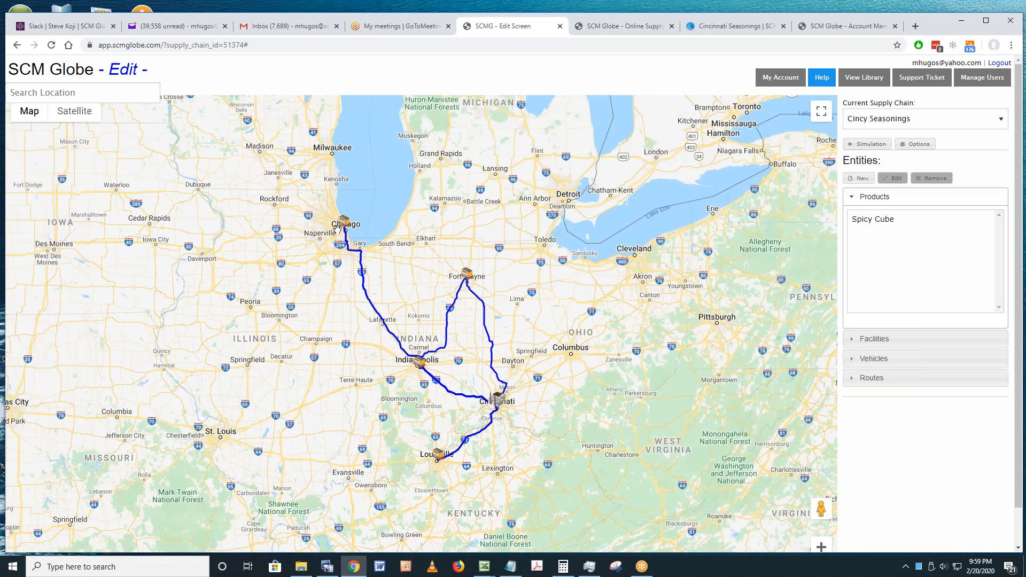
Switch to the simulation page for Cincy Seasonings, set the speed to Fast and start the simulation.
left_click(629, 30)
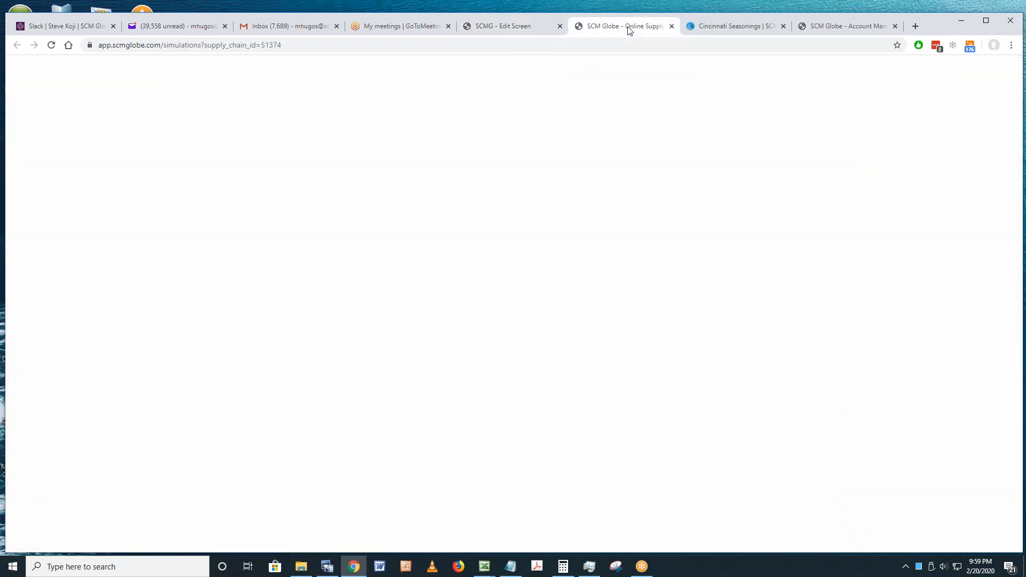
left_click(891, 171)
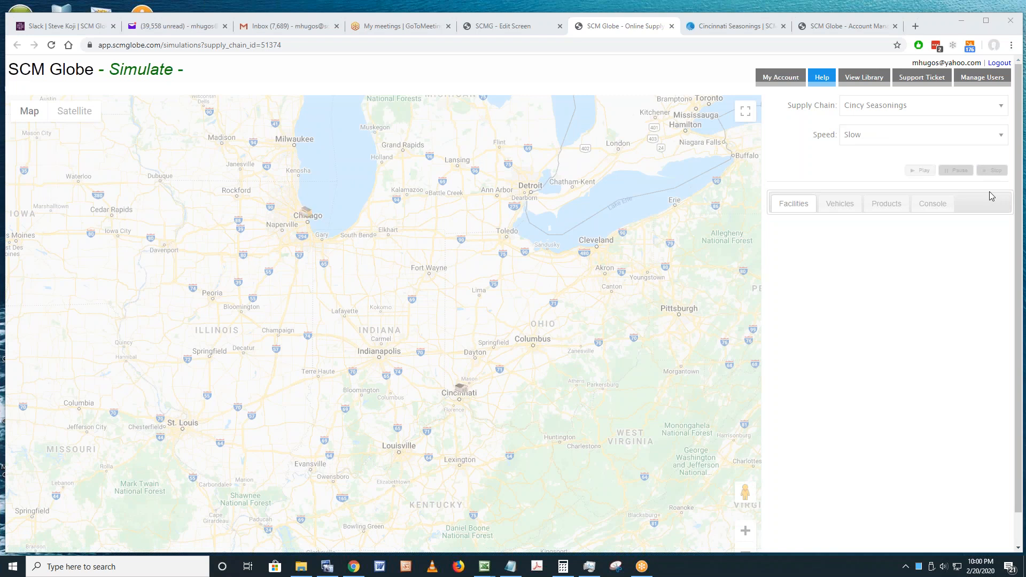
left_click(1002, 139)
left_click(881, 175)
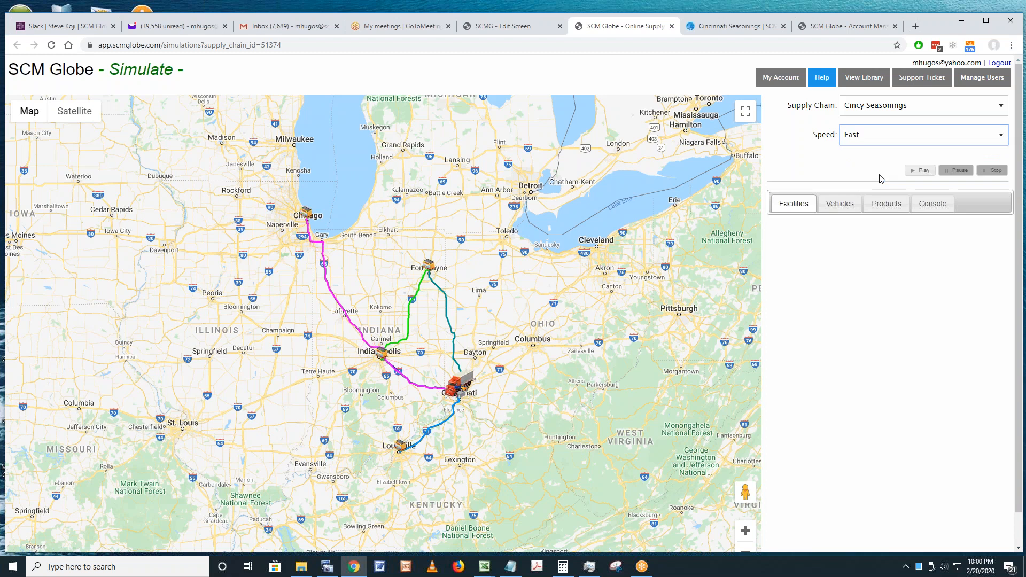
left_click(920, 172)
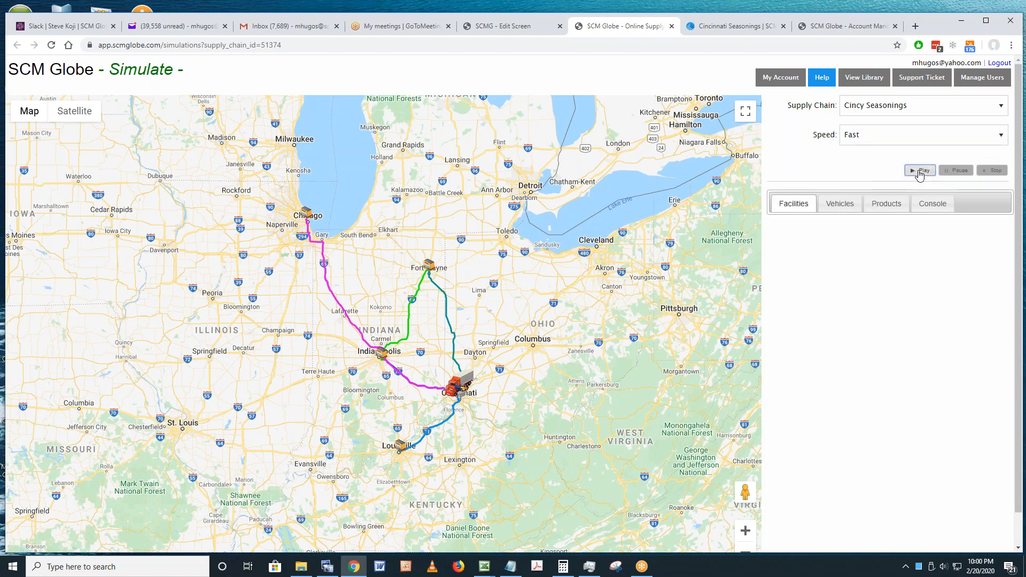